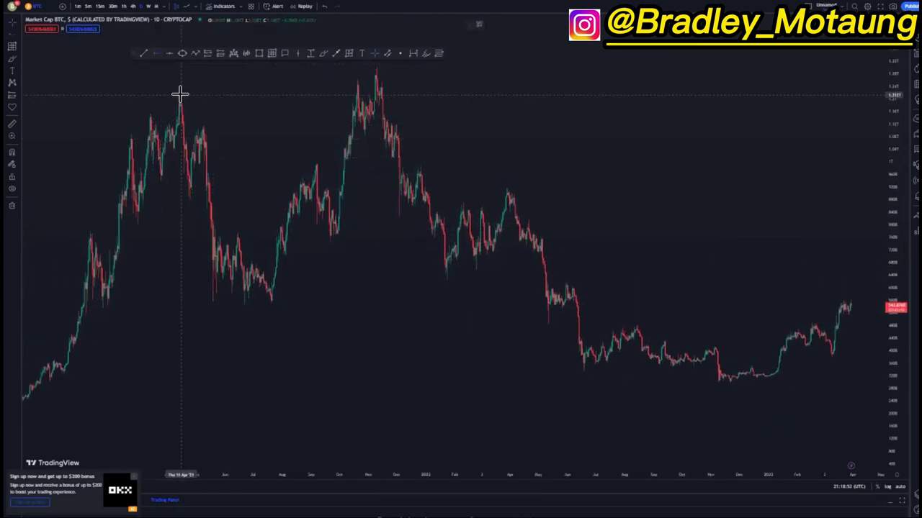
Place a horizontal ray at the mid-April 2021 high and mark its origin with a small rectangle around that peak.
left_click(180, 94)
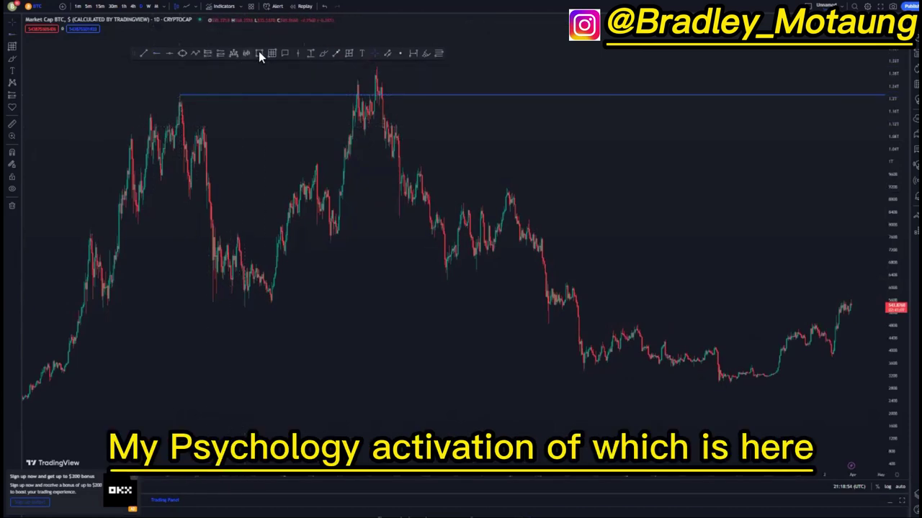
left_click(260, 55)
left_click(178, 87)
left_click(188, 102)
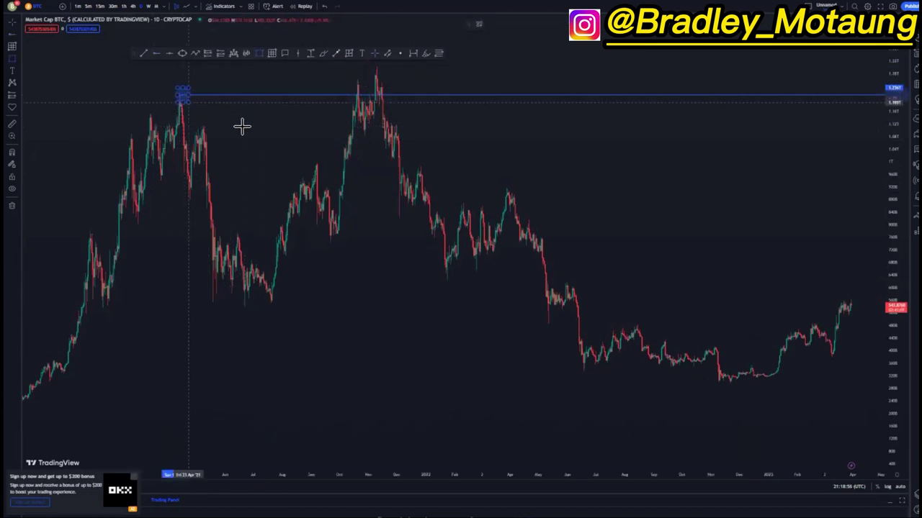
left_click(242, 126)
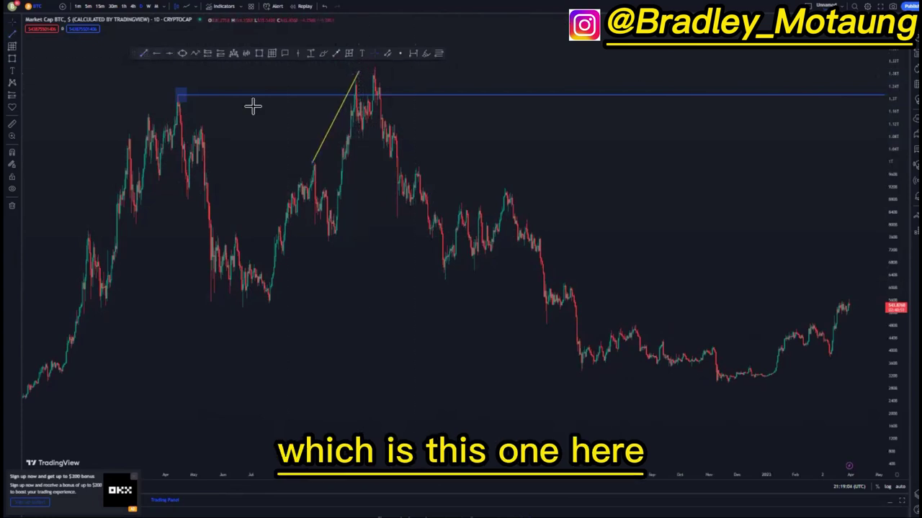
Draw a rising trend line beneath the October–November 2021 rally and fit its lower end to the late-September 2021 low.
left_click_drag(331, 241, 378, 99)
left_click(442, 127)
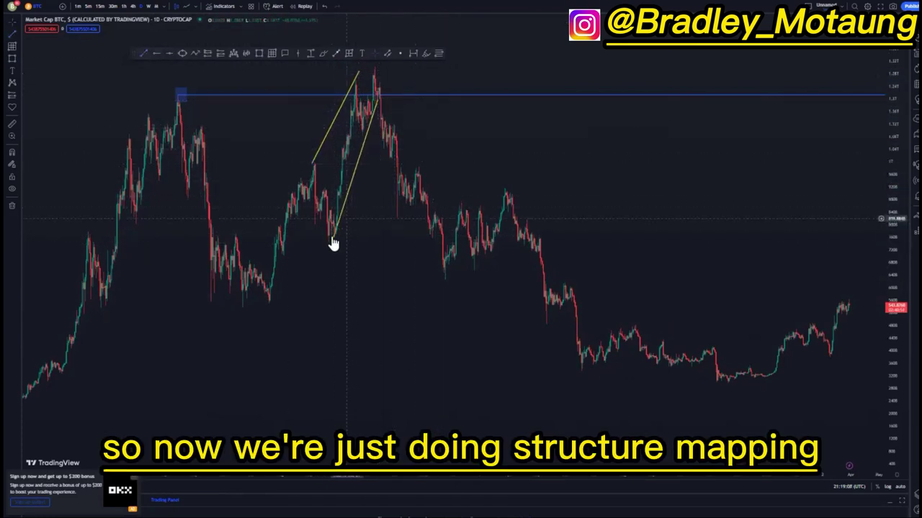
left_click_drag(332, 242, 337, 239)
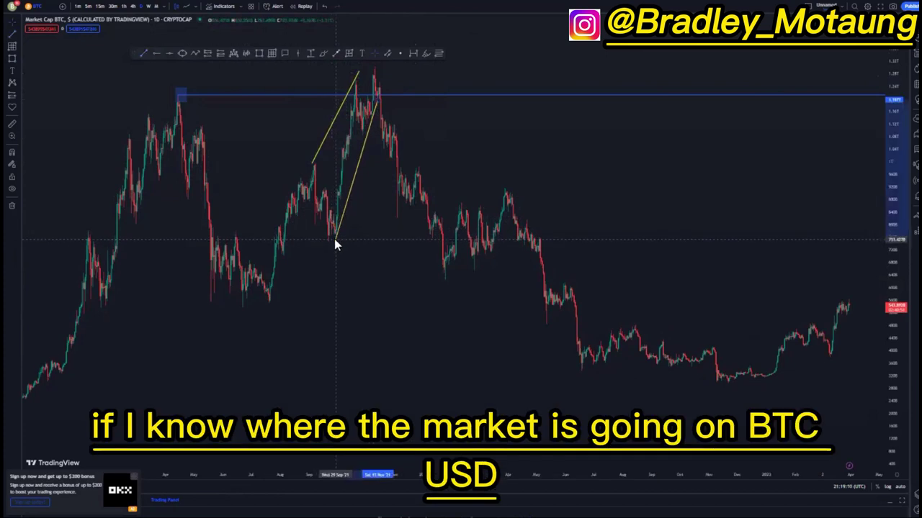
Place a horizontal ray at the late-September 2021 low where the rally began.
left_click_drag(903, 134, 890, 178)
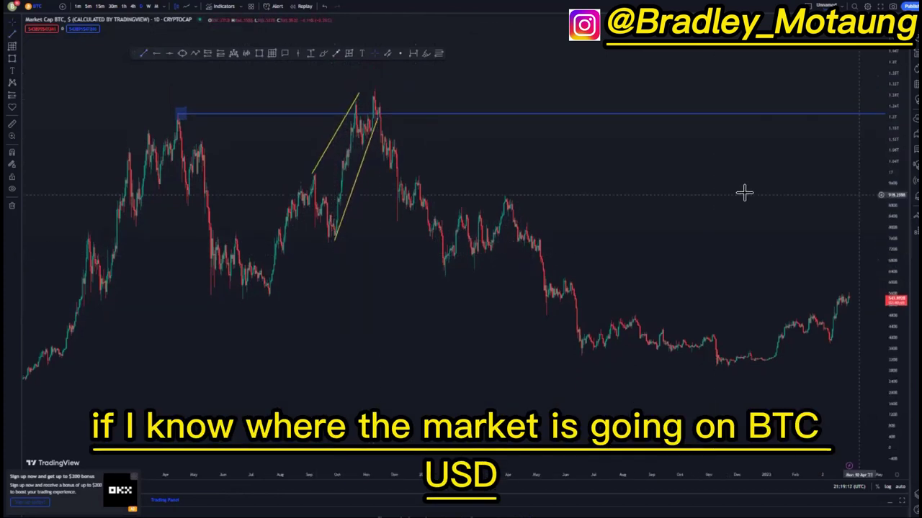
left_click_drag(744, 192, 704, 194)
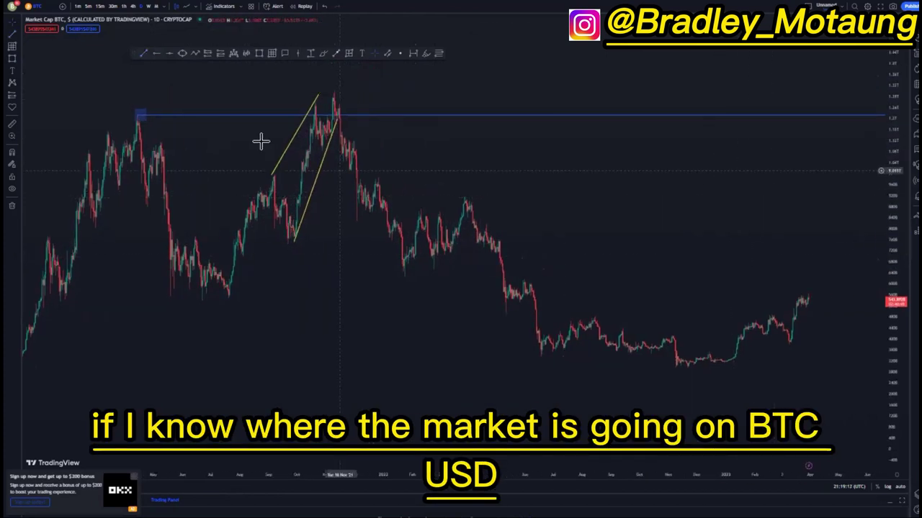
left_click(154, 53)
left_click(287, 241)
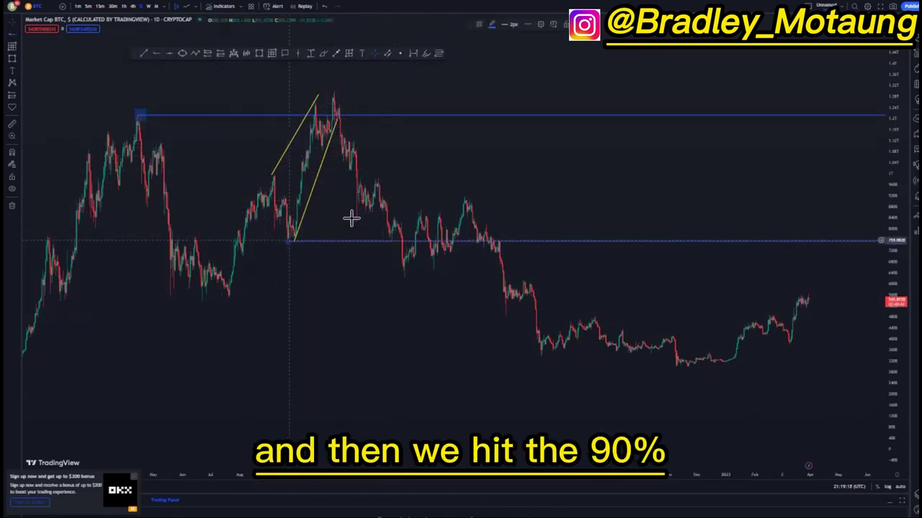
Draw rising trend lines above and below the January–April 2022 price swings to outline the larger flag.
left_click(145, 54)
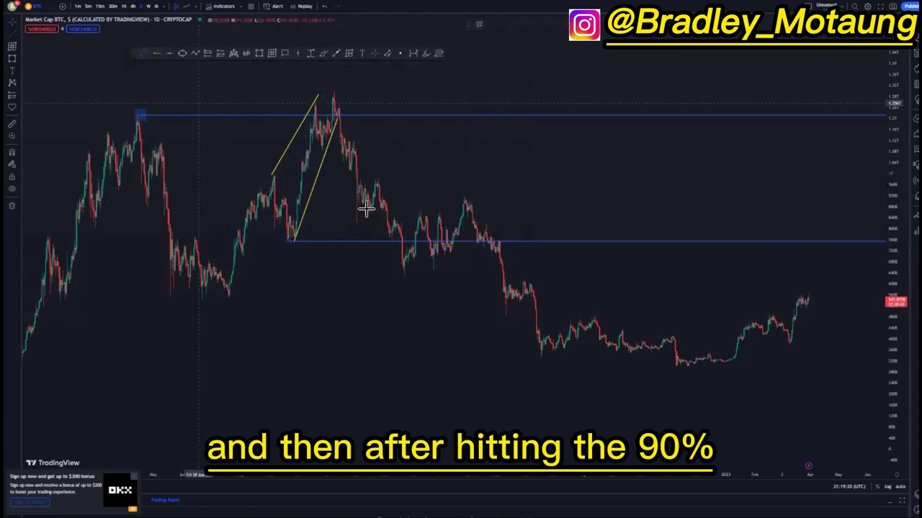
left_click(391, 216)
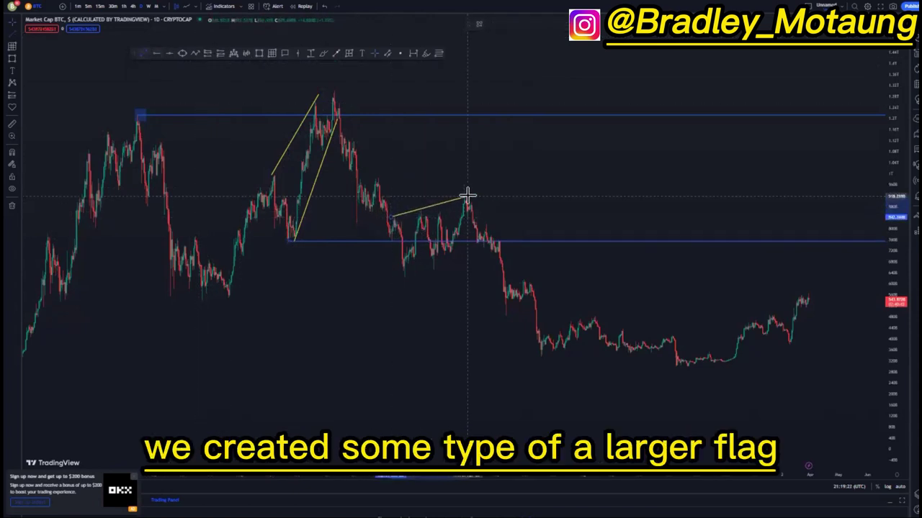
left_click(468, 195)
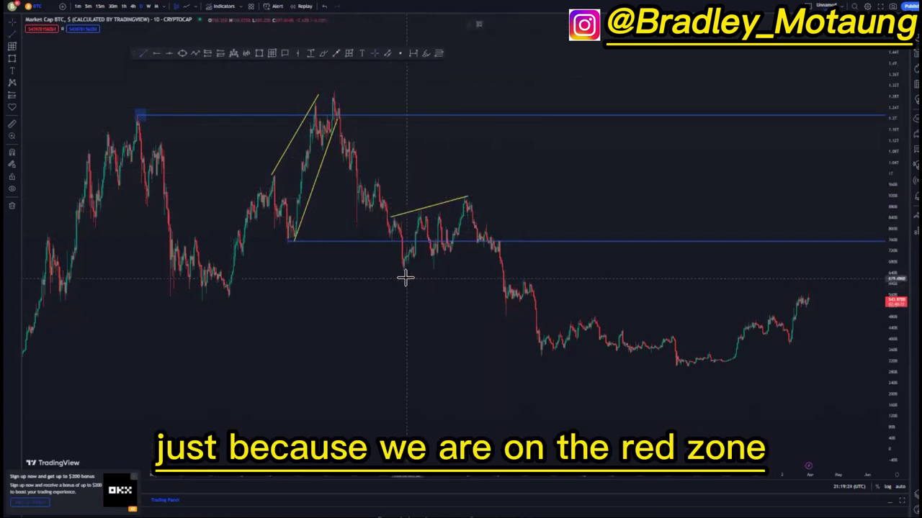
left_click(427, 267)
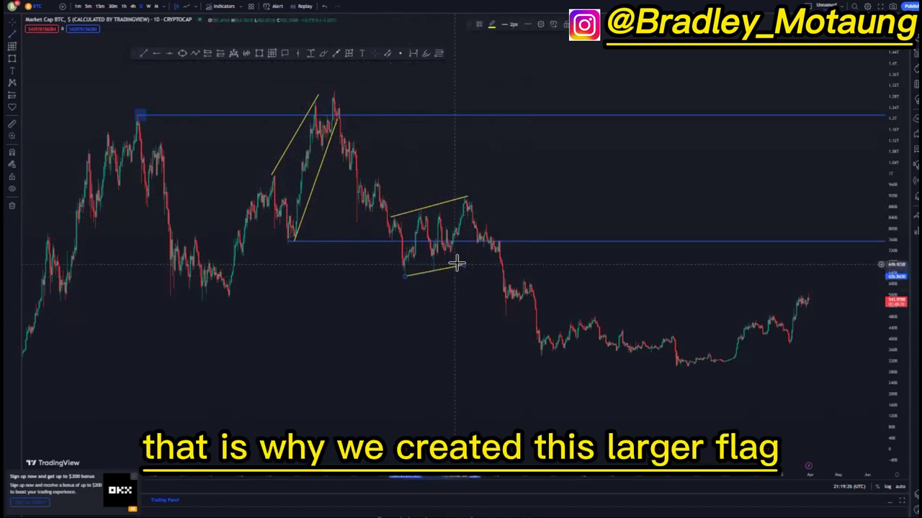
left_click(470, 262)
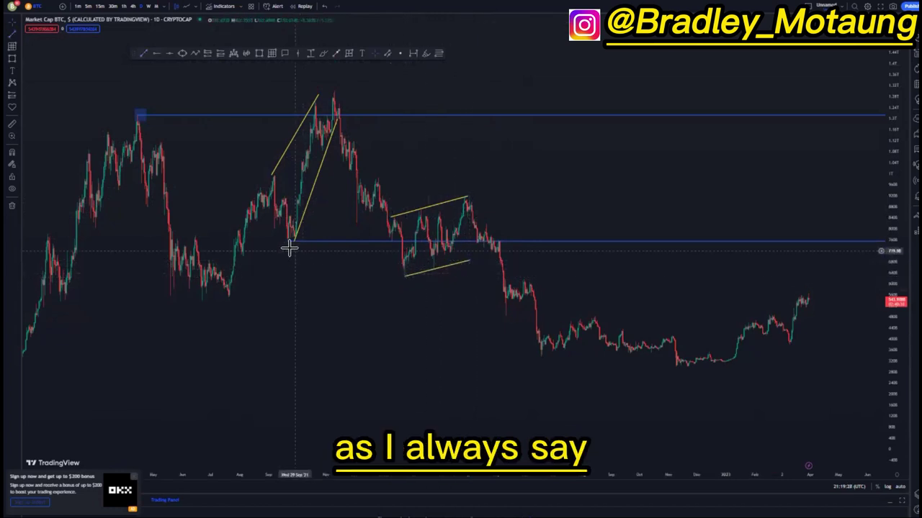
Move the lower horizontal ray from the late-September low down to the July 2021 low.
left_click_drag(275, 245, 227, 295)
left_click_drag(355, 316, 280, 302)
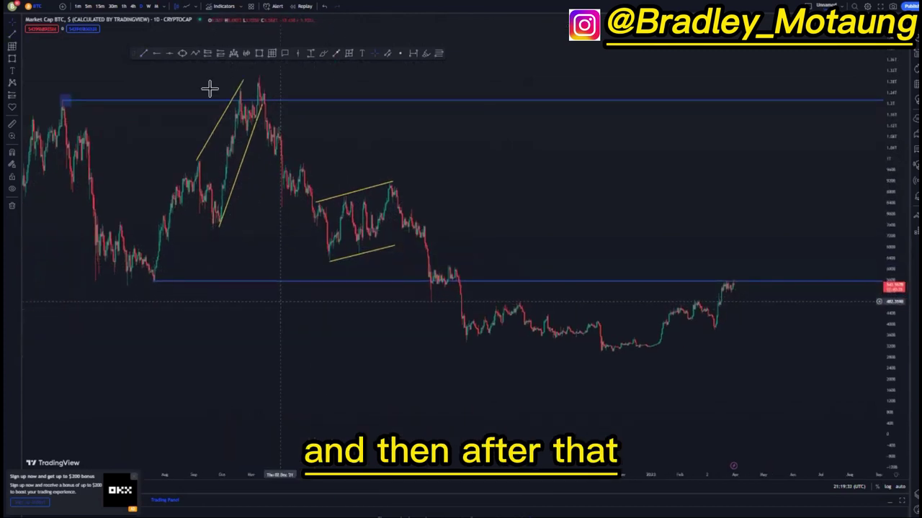
Draw trend lines below and above the small May–June 2022 consolidation, with the lower one rising.
left_click(144, 54)
left_click(420, 293)
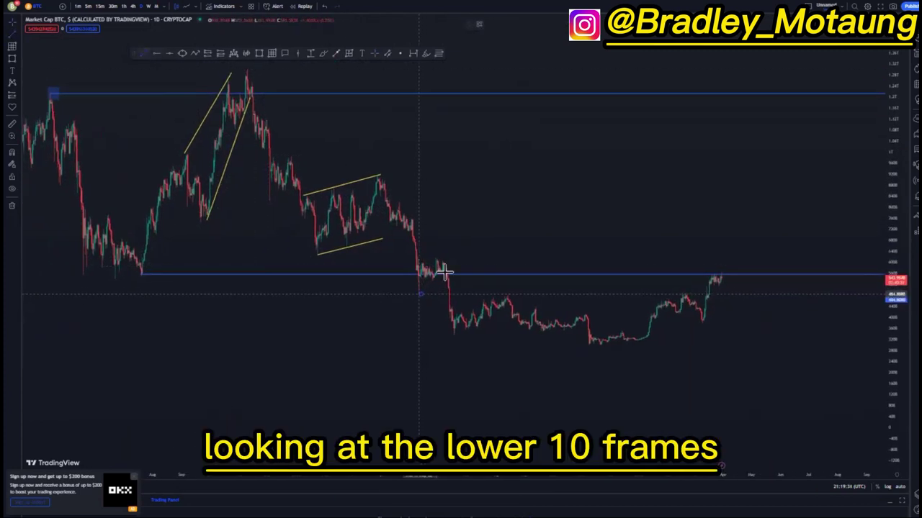
left_click_drag(445, 271, 425, 290)
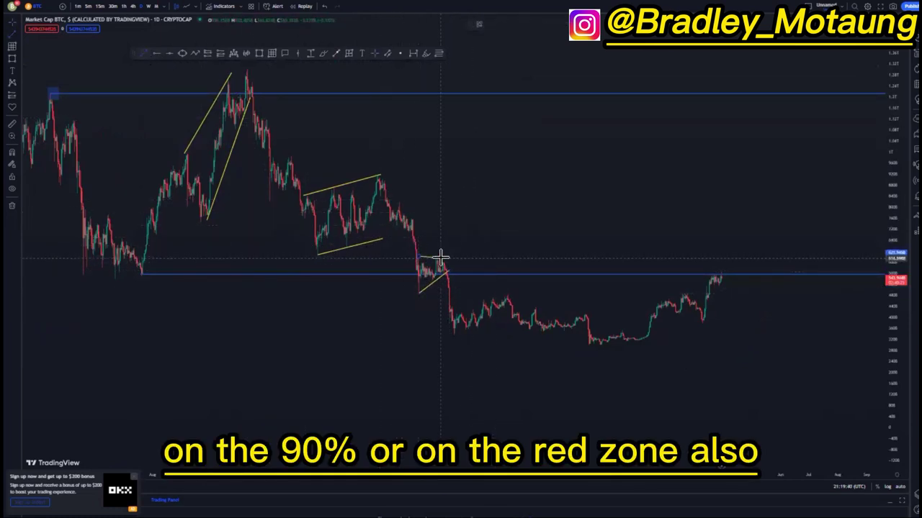
scroll(459, 238, "right", 3)
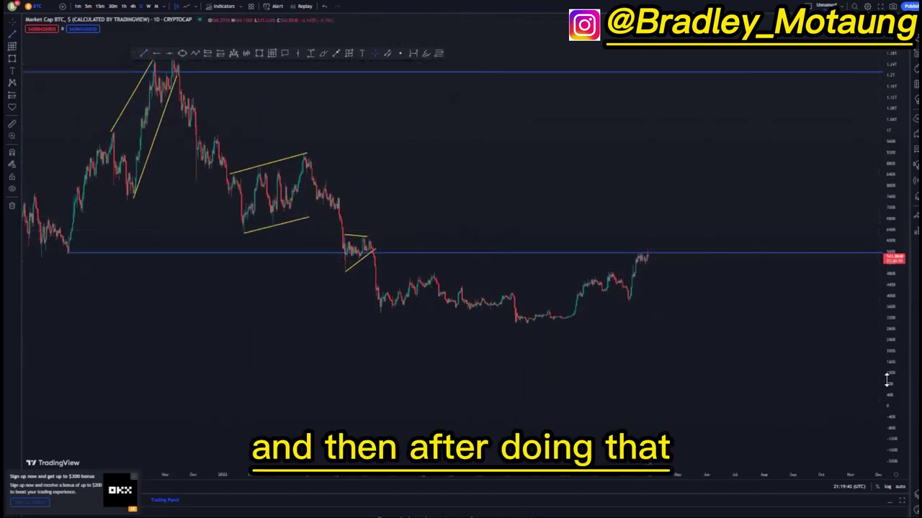
Delete the horizontal ray at the July 2021 low and both trend lines around the May–June 2022 consolidation.
left_click_drag(886, 380, 874, 309)
left_click_drag(755, 315, 725, 301)
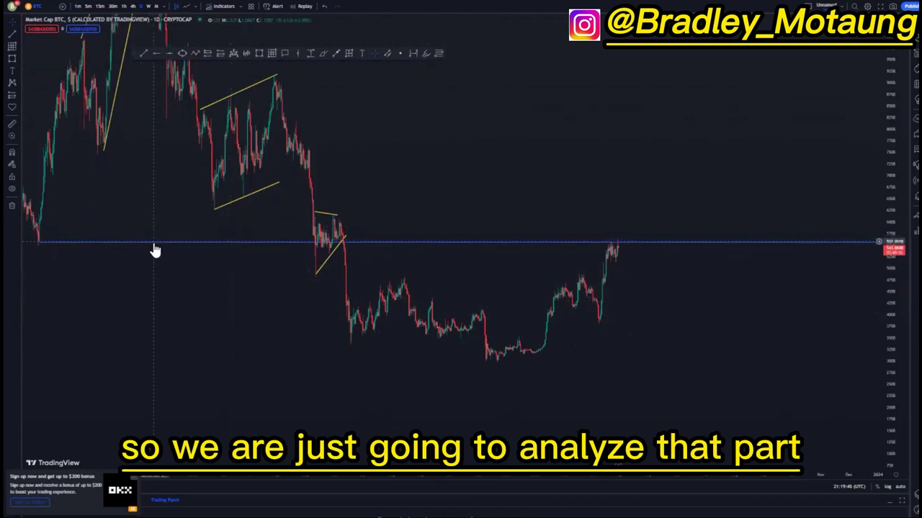
left_click(579, 24)
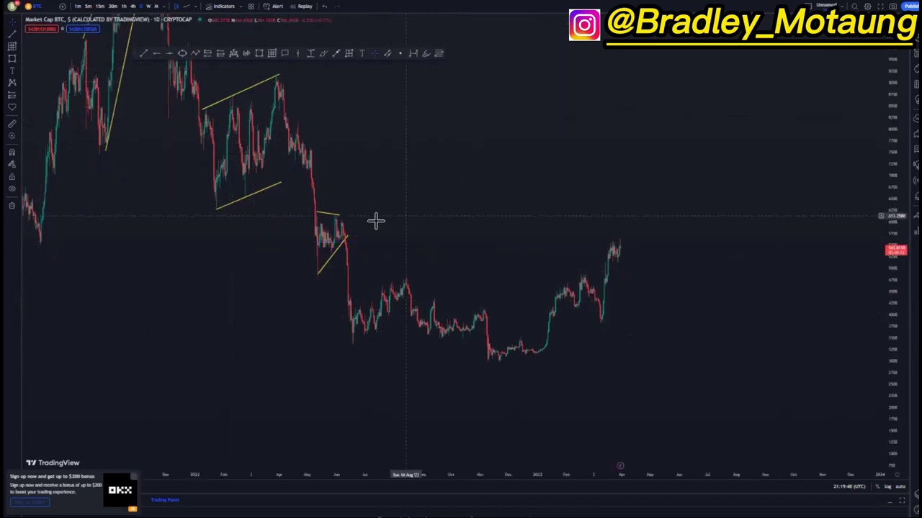
left_click(346, 237)
key("Delete")
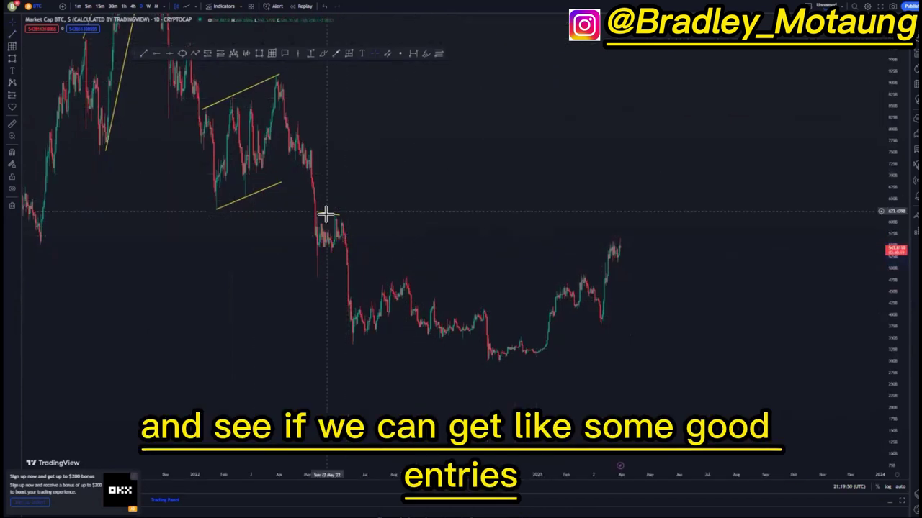
left_click(335, 219)
key("Delete")
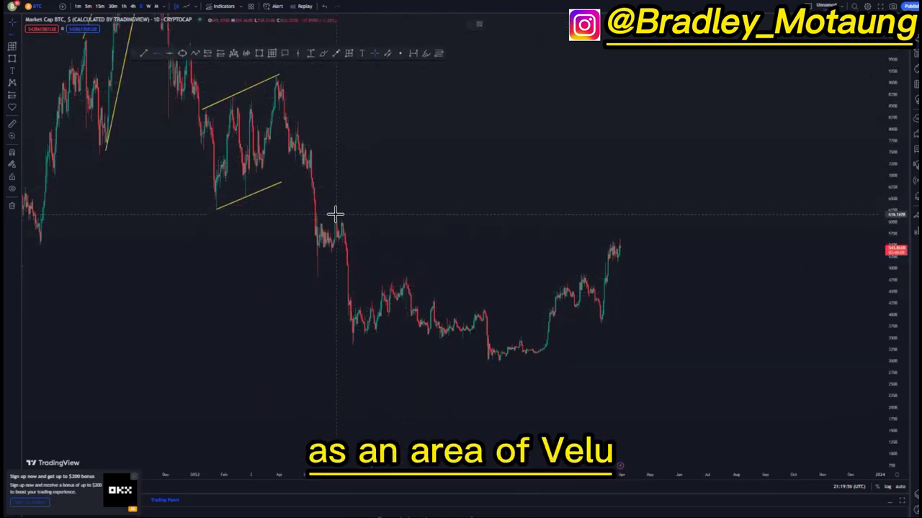
Place horizontal rays at the late-May 2022 high, the mid-August 2022 high and the November 2022 low.
left_click(335, 213)
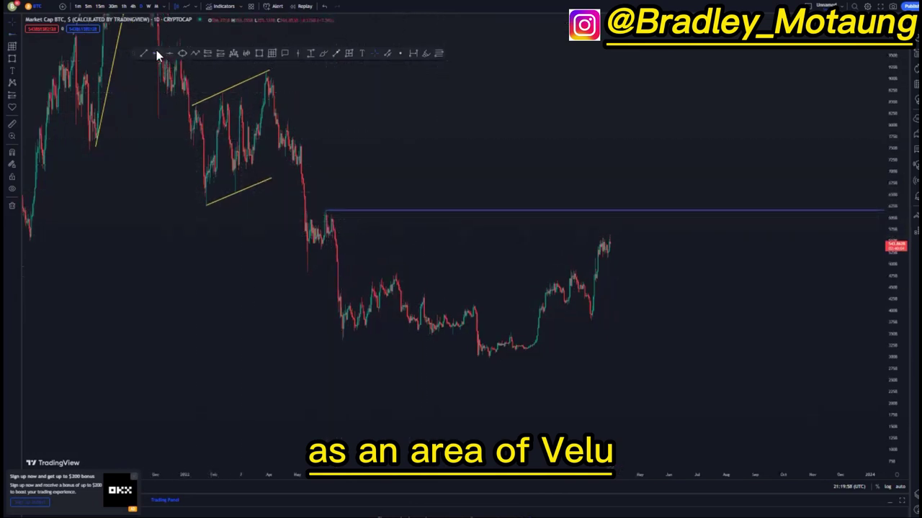
left_click(396, 272)
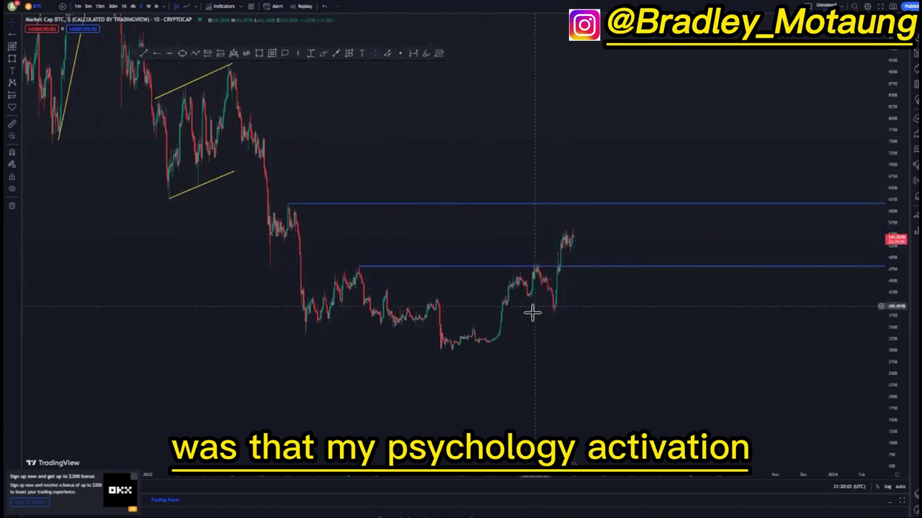
left_click_drag(528, 344, 498, 333)
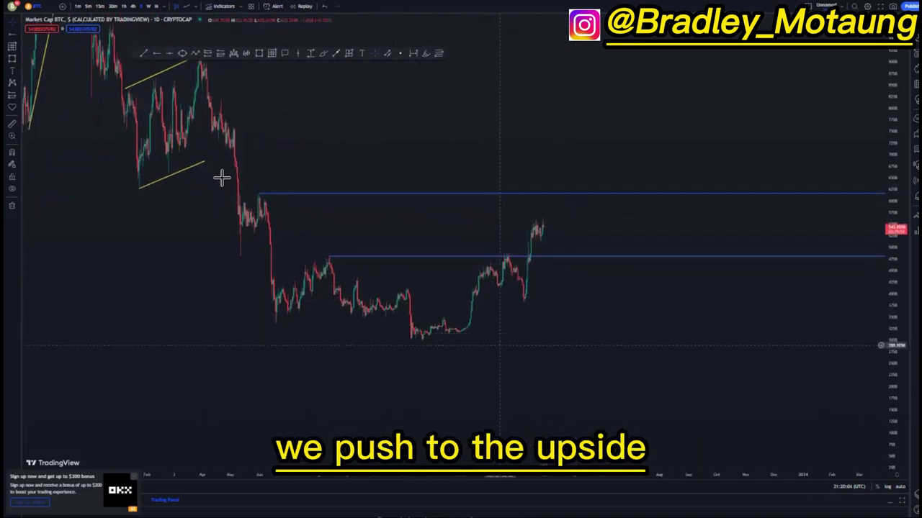
left_click(420, 341)
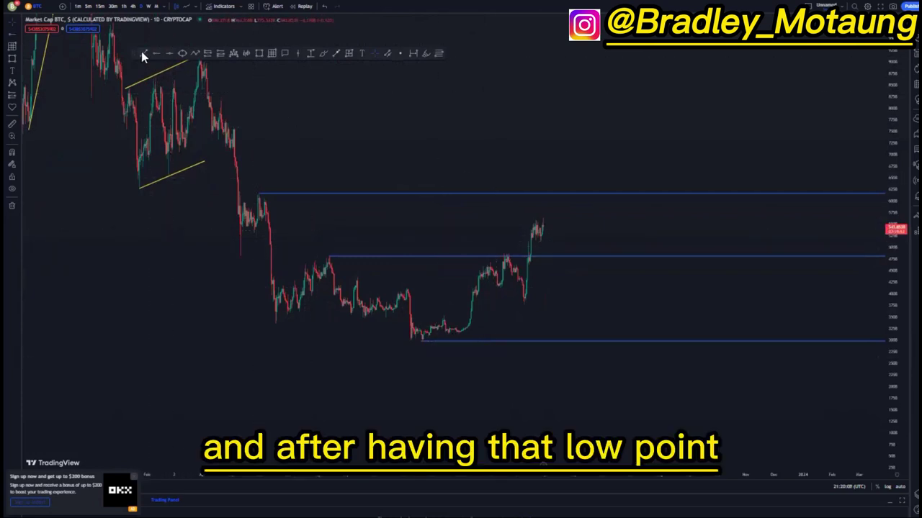
Draw rising trend lines above and below the November 2022–March 2023 price action and fit their starting points to the pattern.
left_click_drag(407, 294, 513, 250)
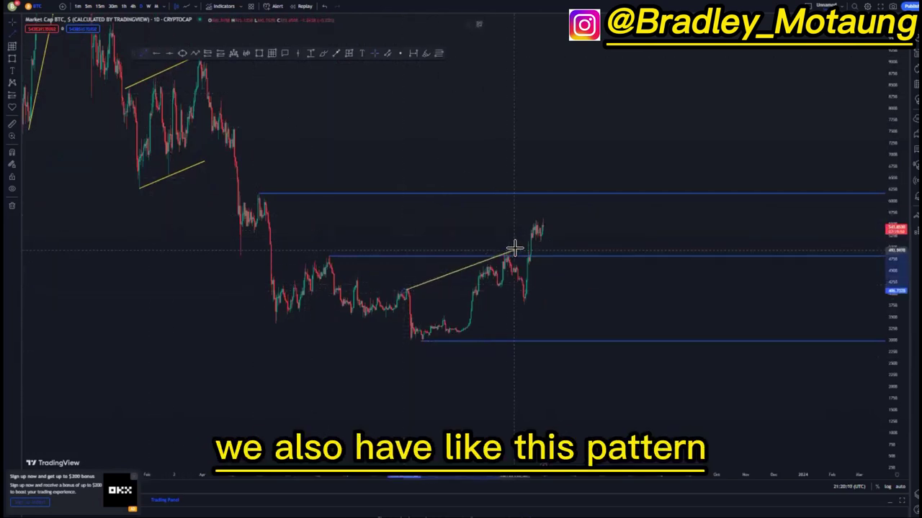
left_click(406, 292)
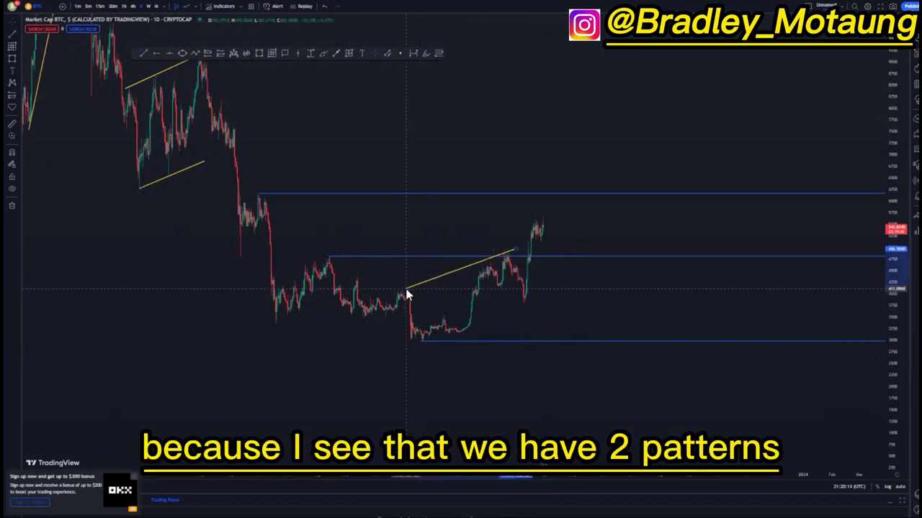
left_click(448, 300)
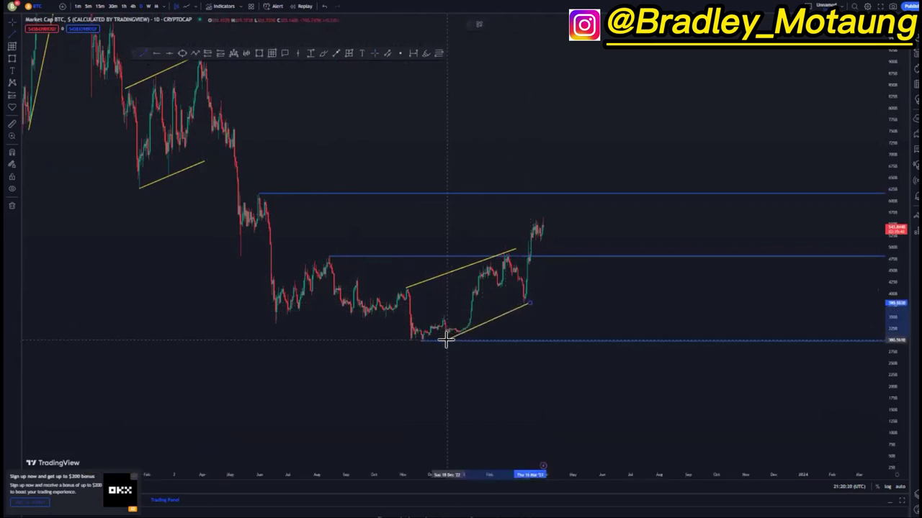
left_click_drag(444, 337, 446, 338)
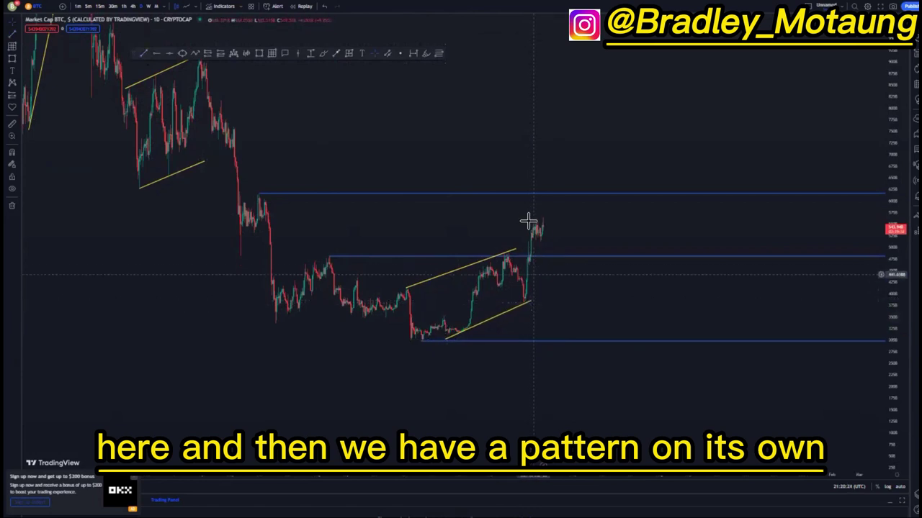
Draw a projection arrow from the current price up to the highest visible ray, and another from there down to the November 2022 low ray.
left_click_drag(568, 297, 541, 298)
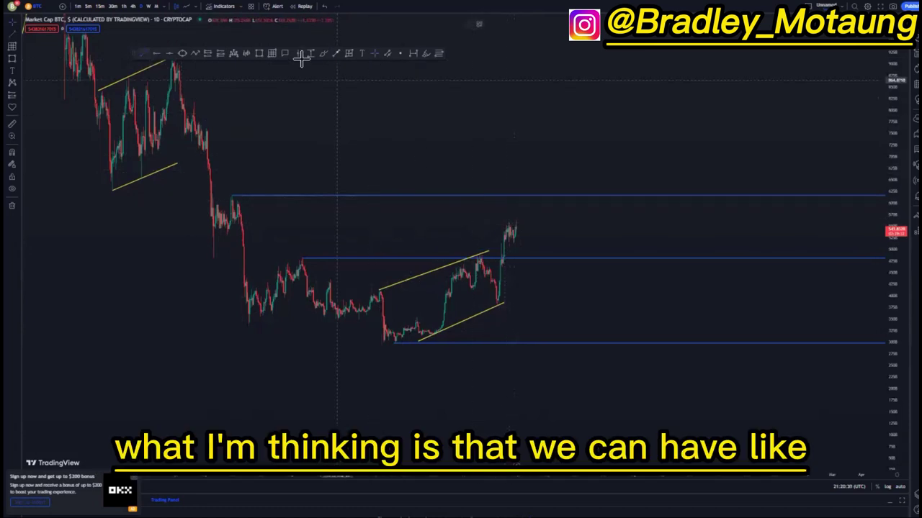
left_click(336, 54)
left_click(517, 228)
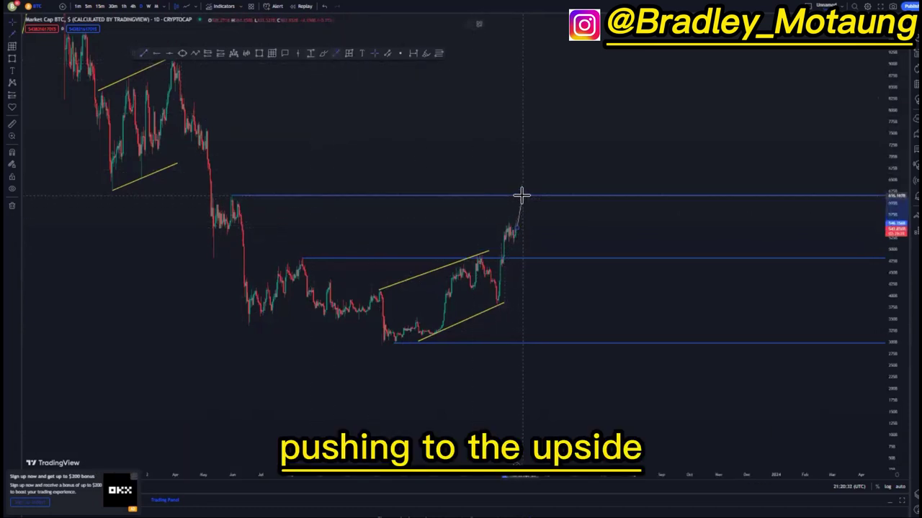
left_click(554, 248)
left_click(336, 54)
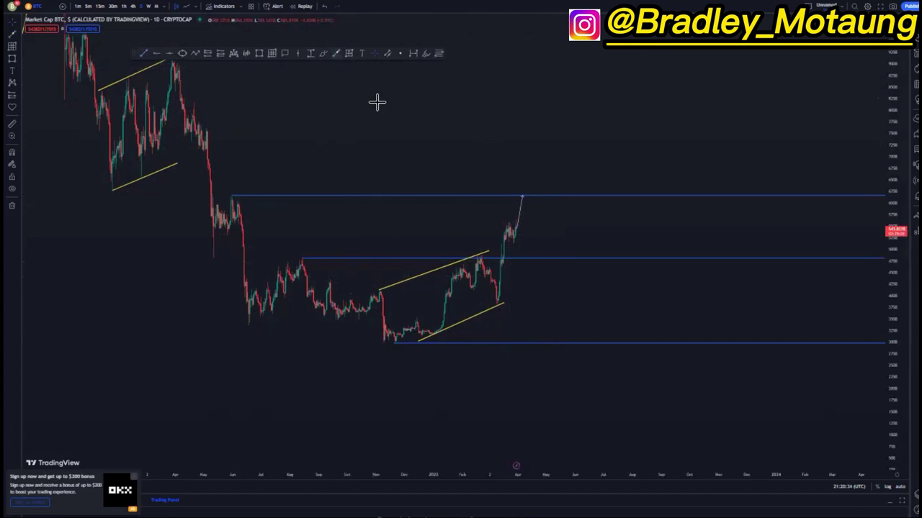
left_click(524, 195)
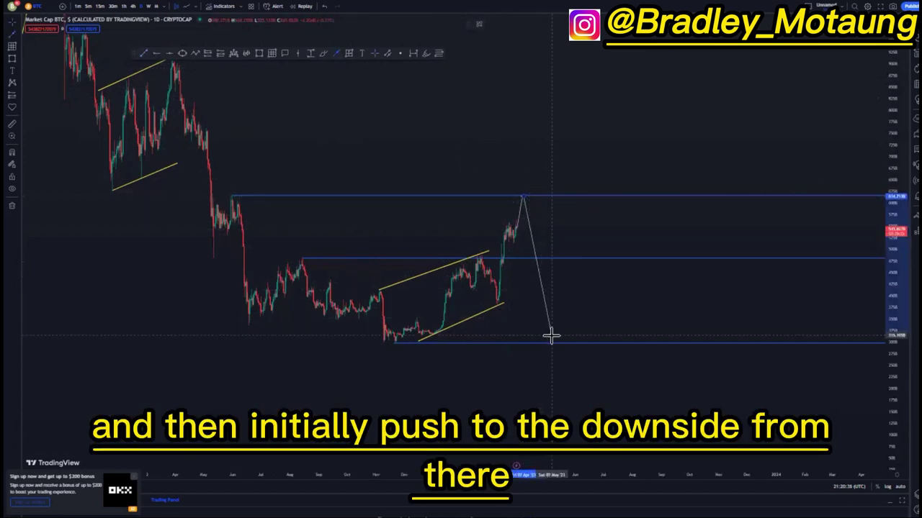
left_click(553, 339)
left_click(586, 310)
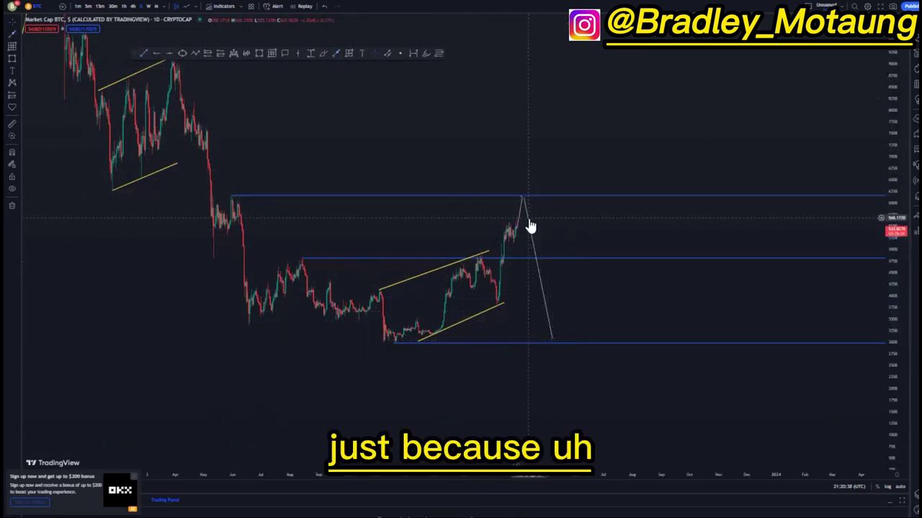
Delete the upward and downward projection arrows from the chart.
left_click(529, 226)
key("Delete")
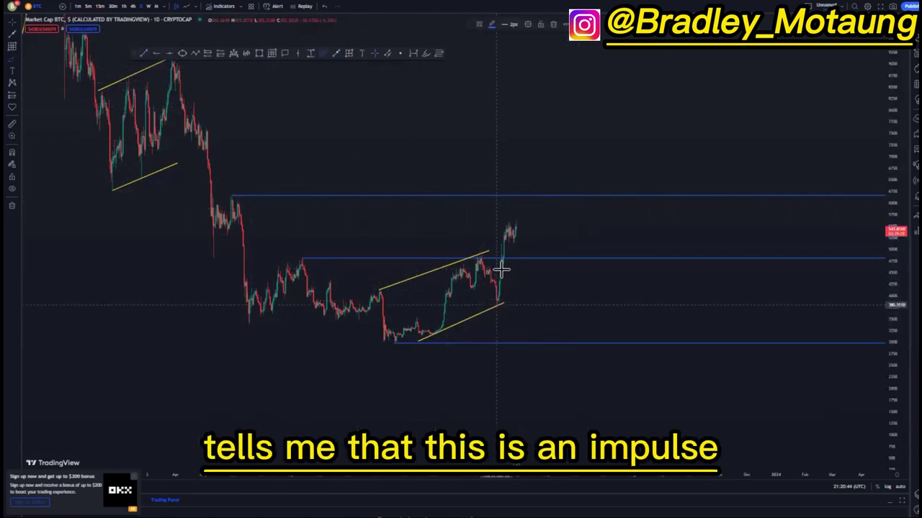
Sketch a freehand projection up to the late-May 2022 high ray and down to the November 2022 low ray, and undo those strokes.
mouse_move(497, 303)
left_mouse_down()
mouse_move(498, 238)
mouse_move(514, 219)
mouse_move(513, 243)
mouse_move(526, 192)
left_mouse_up()
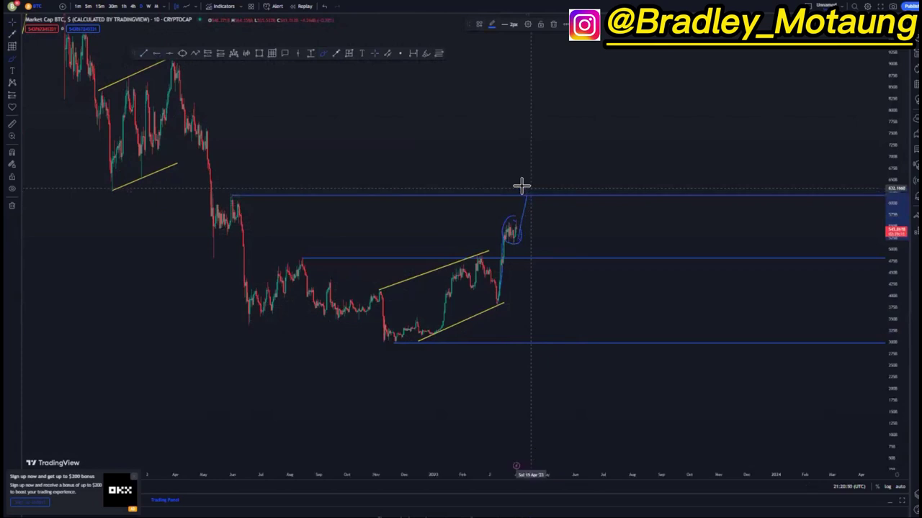
left_click_drag(529, 196, 545, 342)
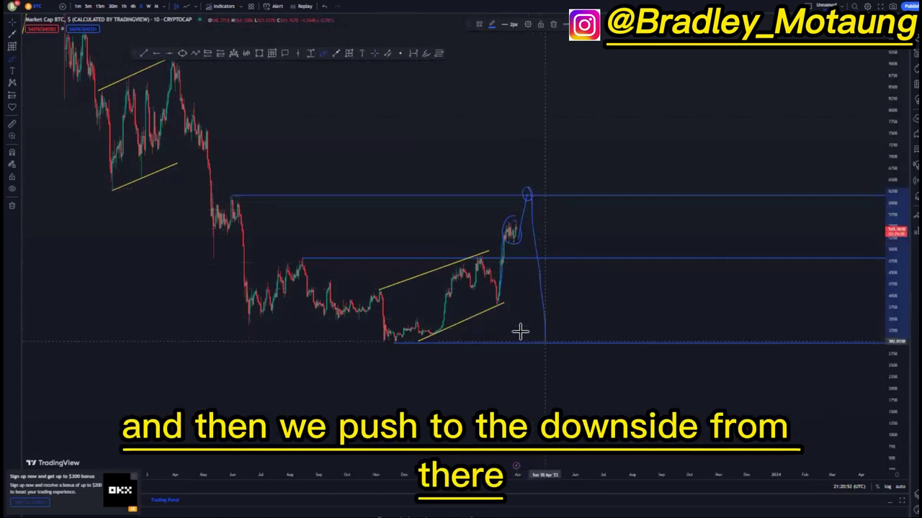
left_click(323, 9)
left_click(323, 9)
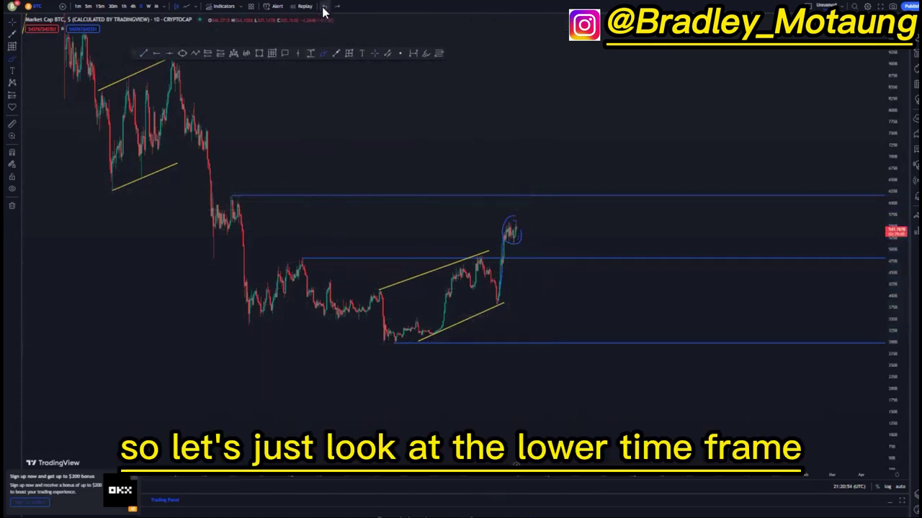
Switch to the 4-hour timeframe and draw parallel rising trend lines below and above the rally from the March 2023 low.
left_click(132, 7)
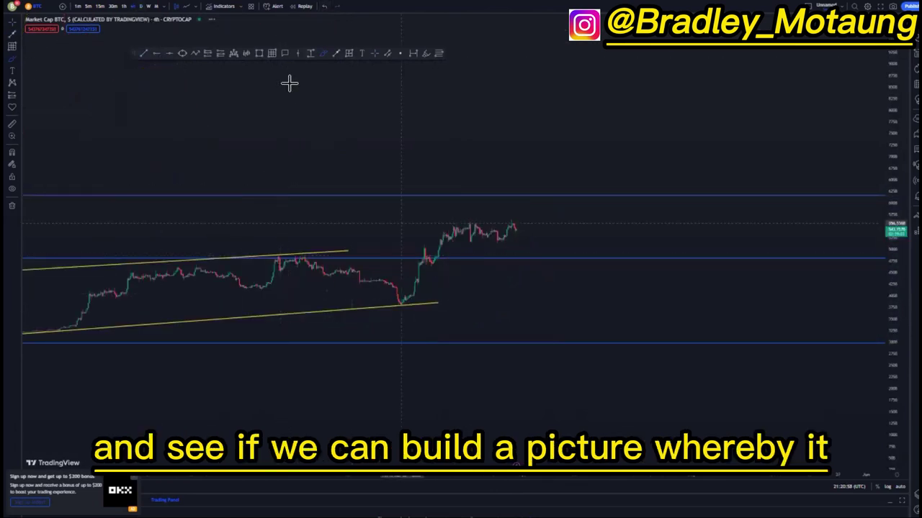
scroll(849, 262, "up", 3)
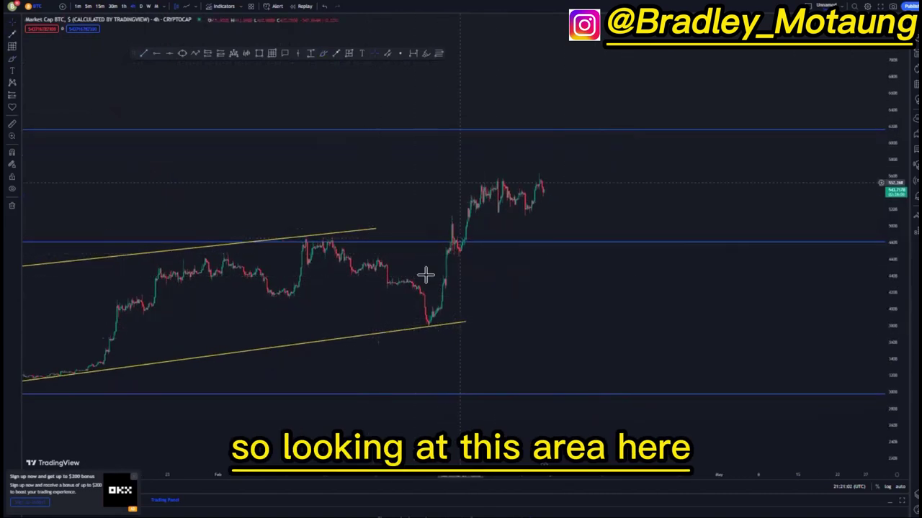
left_click(429, 327)
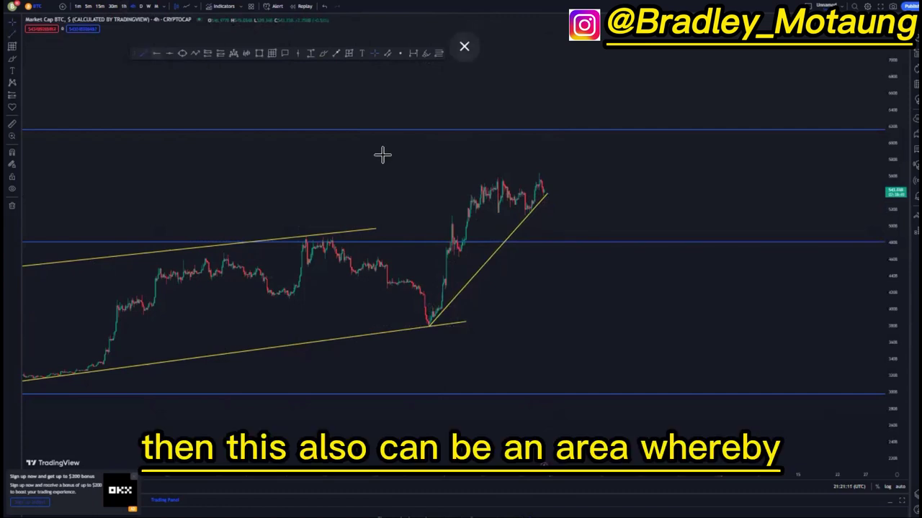
left_click_drag(392, 271, 515, 148)
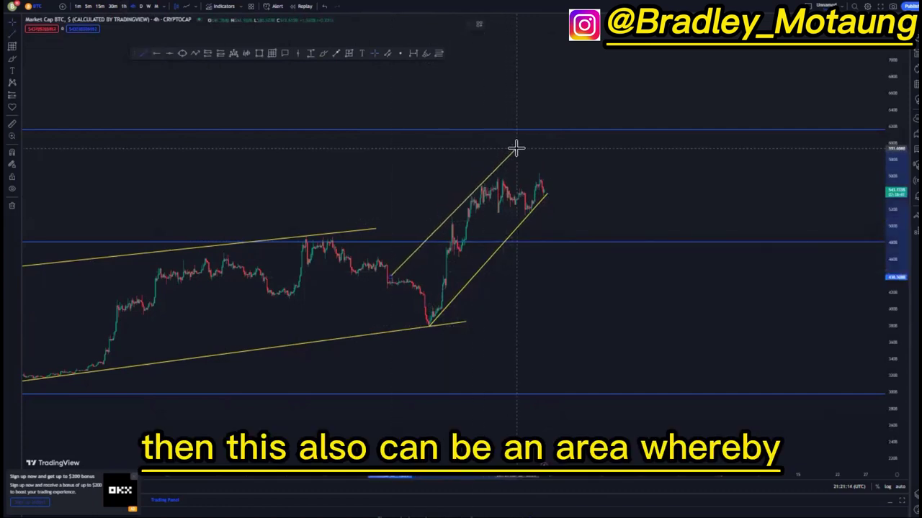
left_click(437, 244)
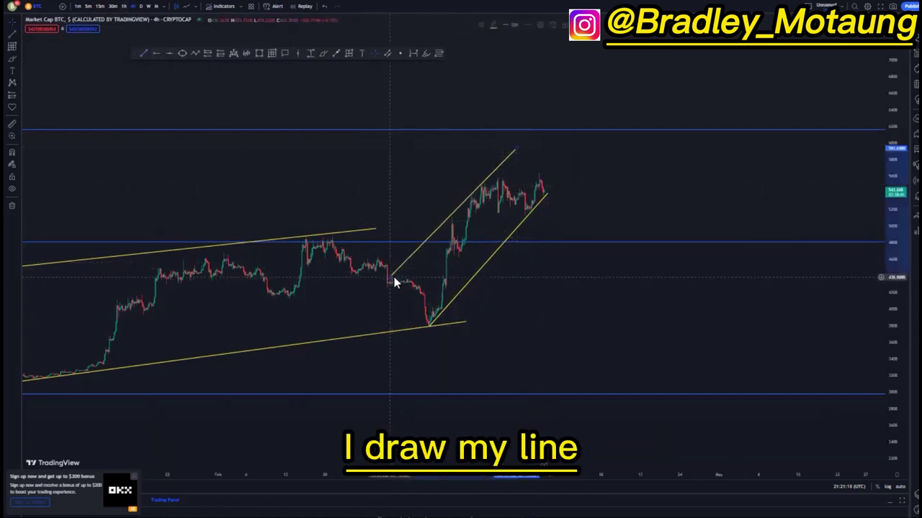
Delete the horizontal ray at the mid-August 2022 high from the chart.
scroll(566, 291, "down", 3)
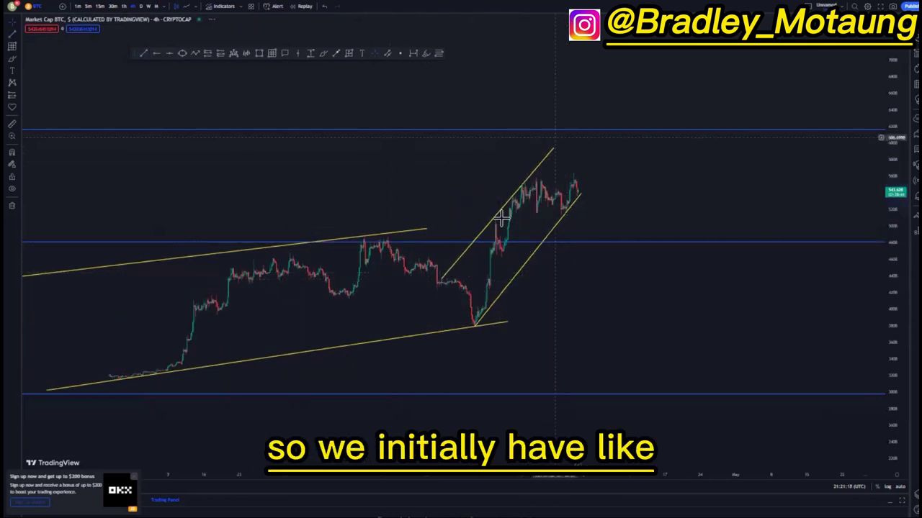
scroll(554, 270, "down", 4)
left_click(576, 242)
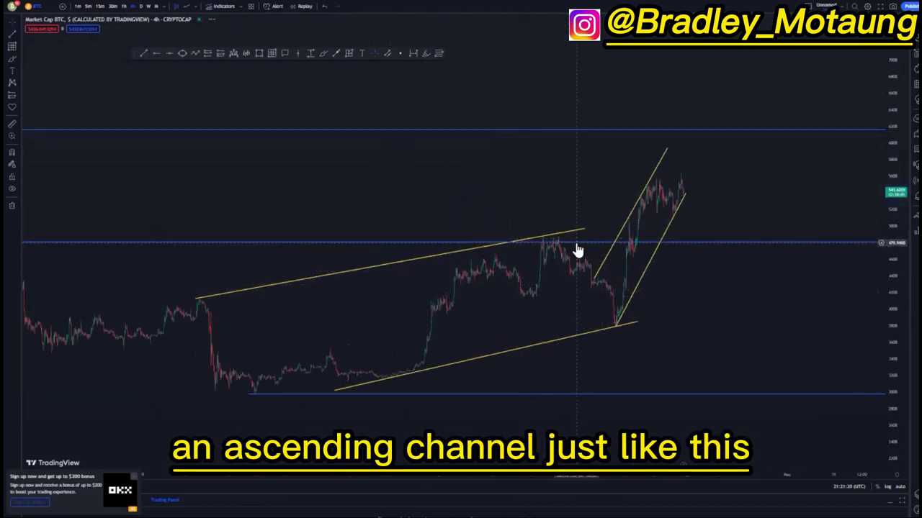
key("Delete")
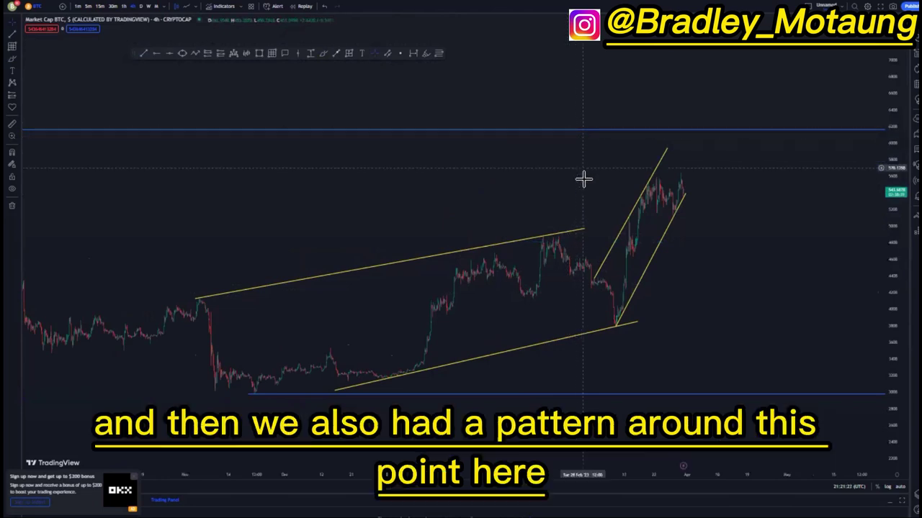
Draw a falling trend line from the mid-February 2023 pullback low to the March 2023 low.
scroll(504, 144, "up", 2)
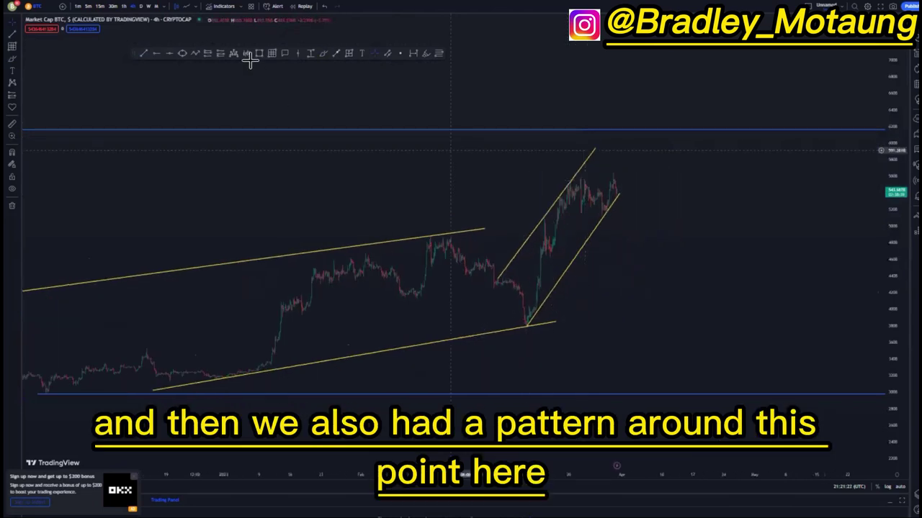
left_click(430, 265)
left_click(527, 327)
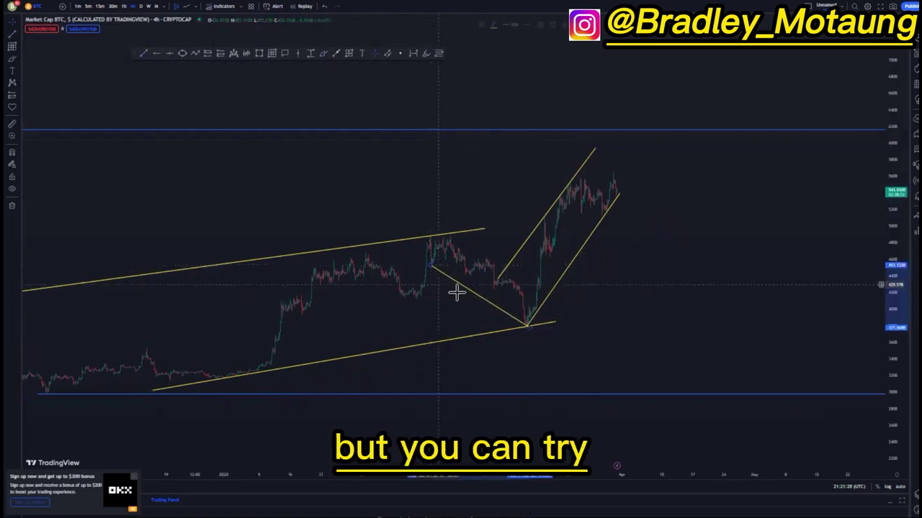
Examine the overall market structure from mid-2022 to the current price and how the drawn patterns fit within it.
scroll(468, 295, "down", 5)
left_click_drag(578, 318, 473, 265)
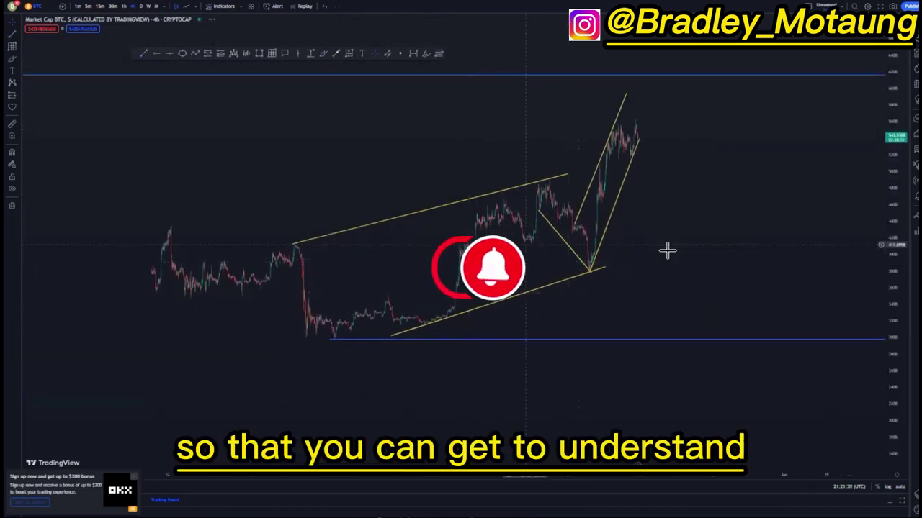
scroll(773, 219, "down", 2)
left_click_drag(774, 218, 722, 242)
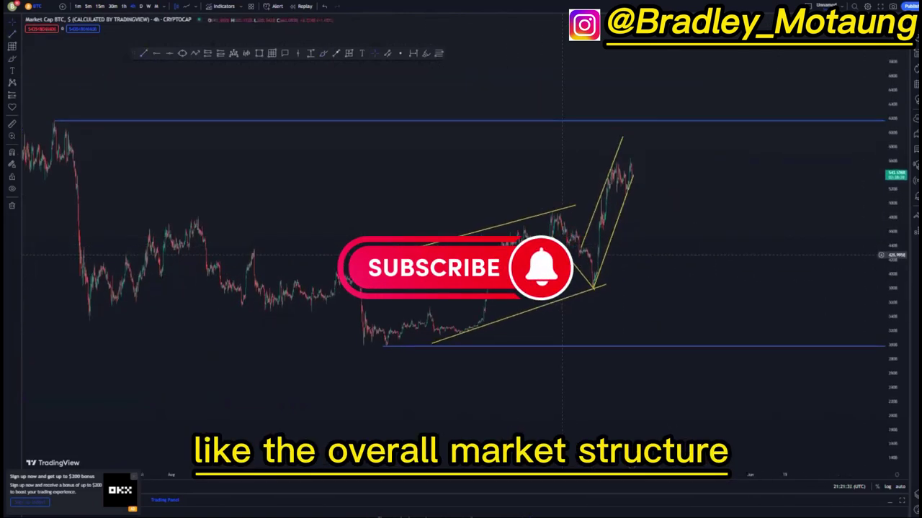
scroll(446, 247, "up", 3)
scroll(475, 246, "up", 5)
left_click_drag(413, 244, 652, 249)
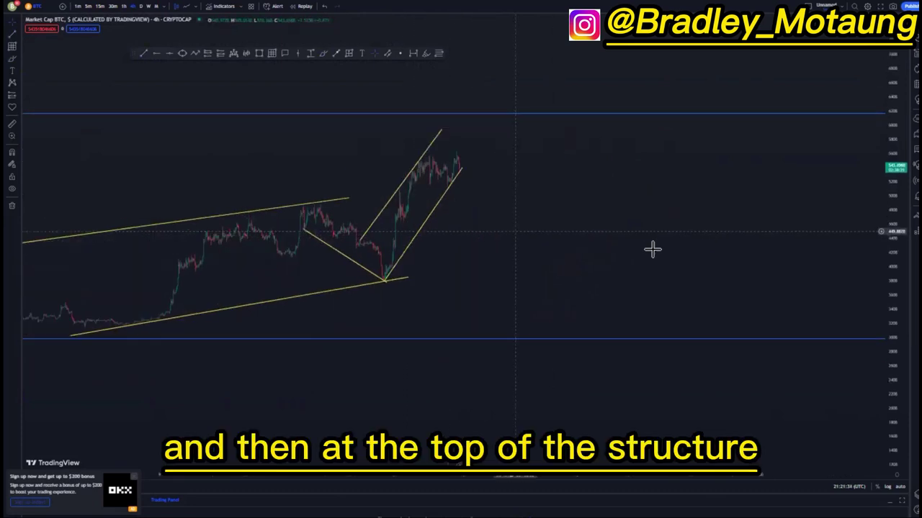
scroll(647, 253, "up", 6)
left_click_drag(537, 252, 677, 269)
left_click_drag(897, 322, 895, 238)
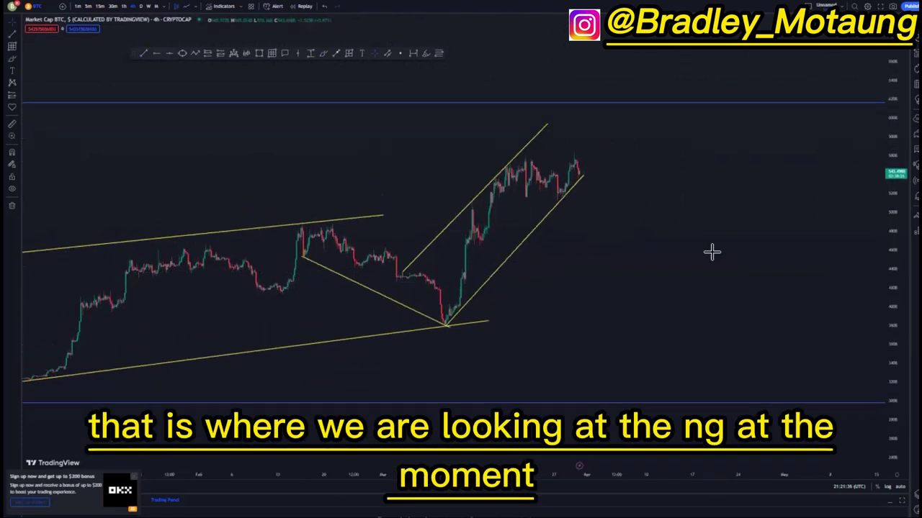
Extend the upper line of the steep ascending channel slightly and circle its three touch points with the brush.
scroll(634, 256, "up", 3)
left_click_drag(513, 260, 546, 270)
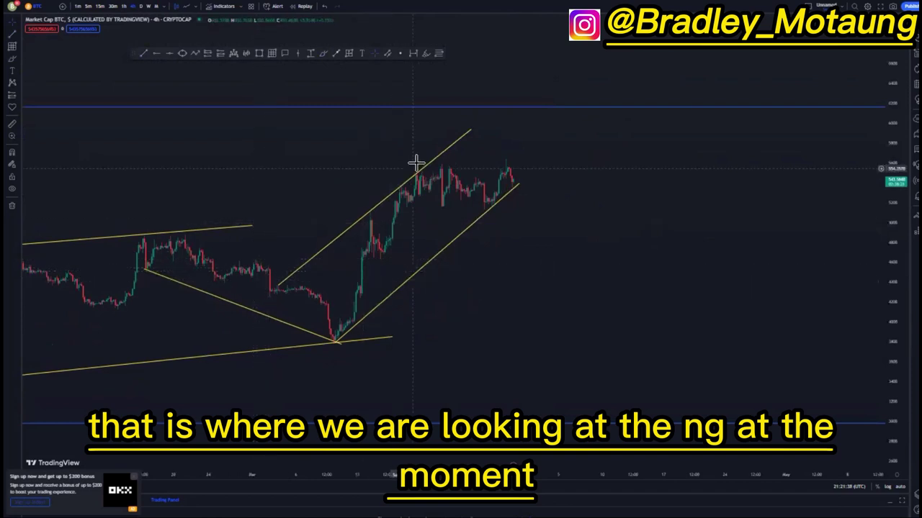
left_click_drag(469, 132, 476, 124)
left_click(323, 53)
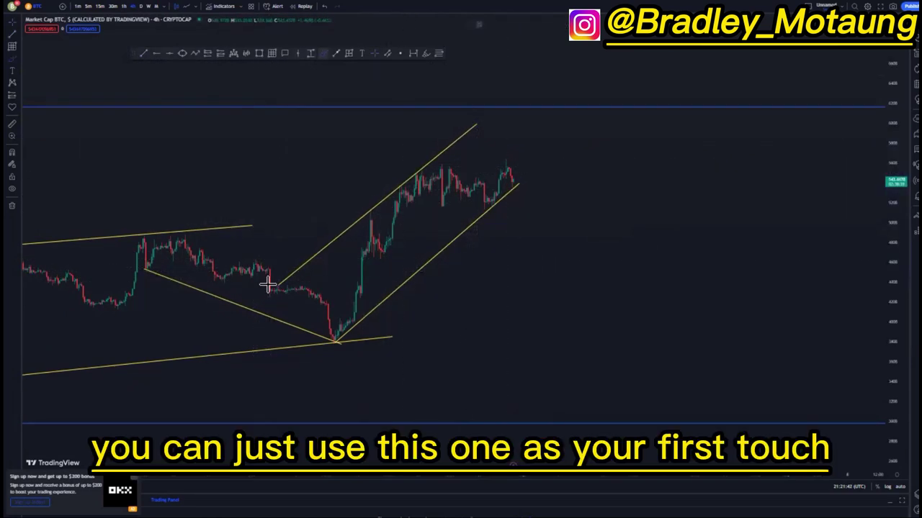
left_click_drag(275, 275, 290, 279)
mouse_move(368, 203)
left_mouse_down()
mouse_move(356, 213)
mouse_move(374, 209)
left_mouse_up()
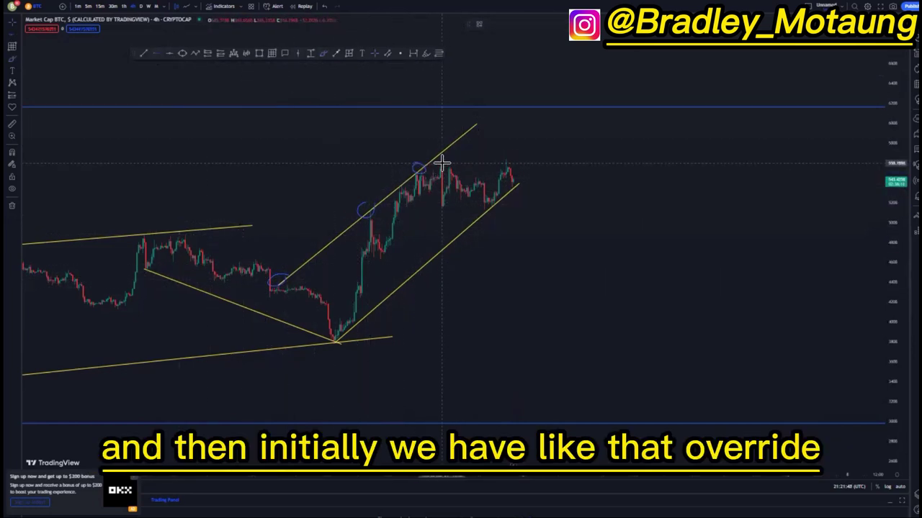
Place a horizontal ray at the late-March 2023 highs and mark the two tops with small rectangles.
left_click(440, 164)
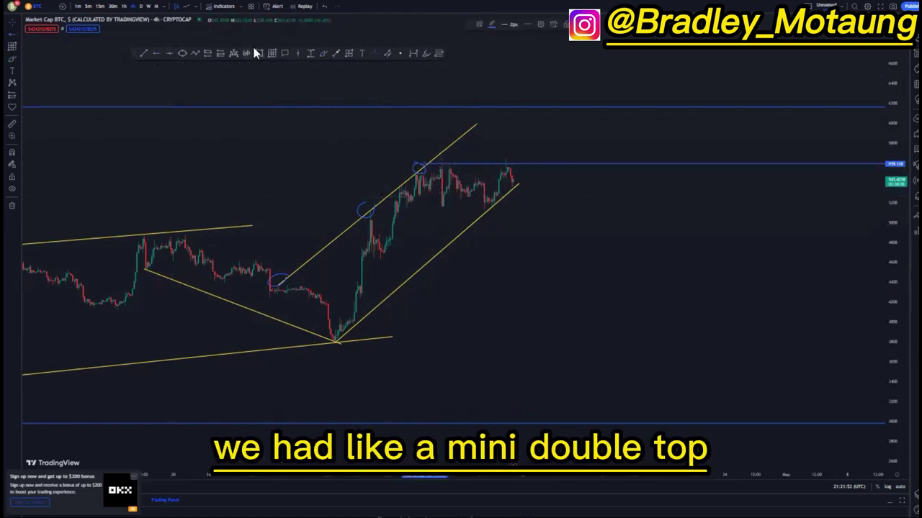
left_click(259, 53)
left_click(445, 169)
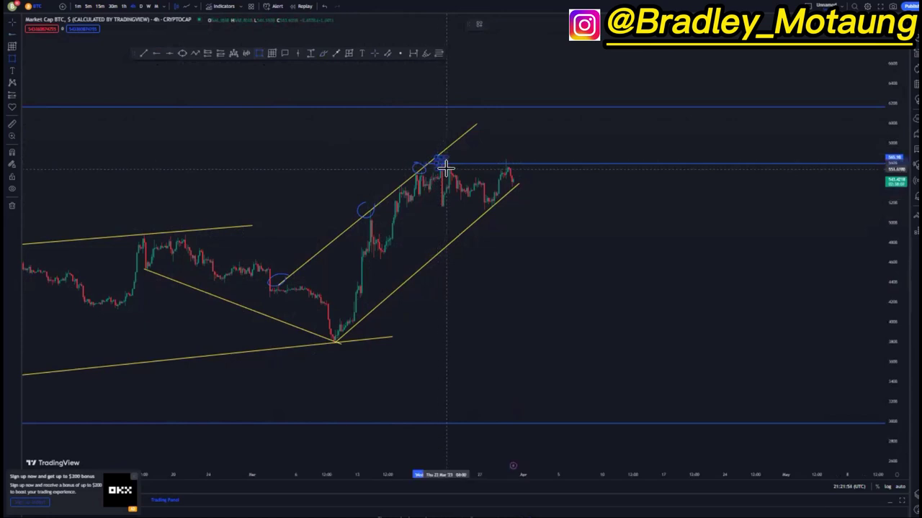
left_click(262, 53)
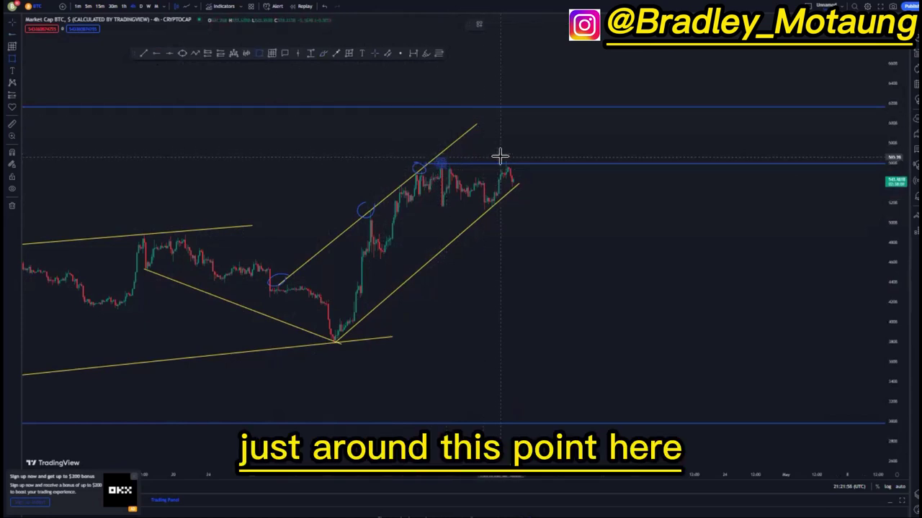
left_click_drag(499, 156, 511, 166)
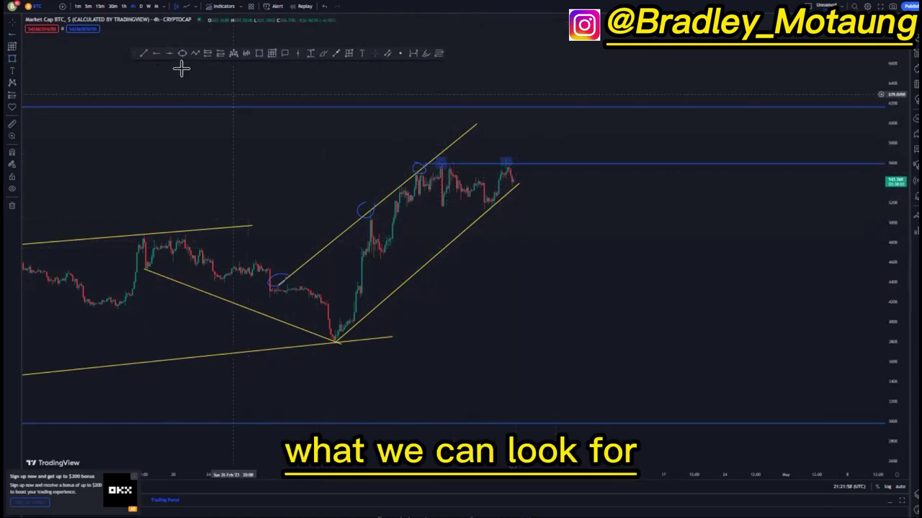
Place a horizontal ray at the March 2023 low and sketch a breakdown with a small flag bounded by two trend lines.
left_click(332, 342)
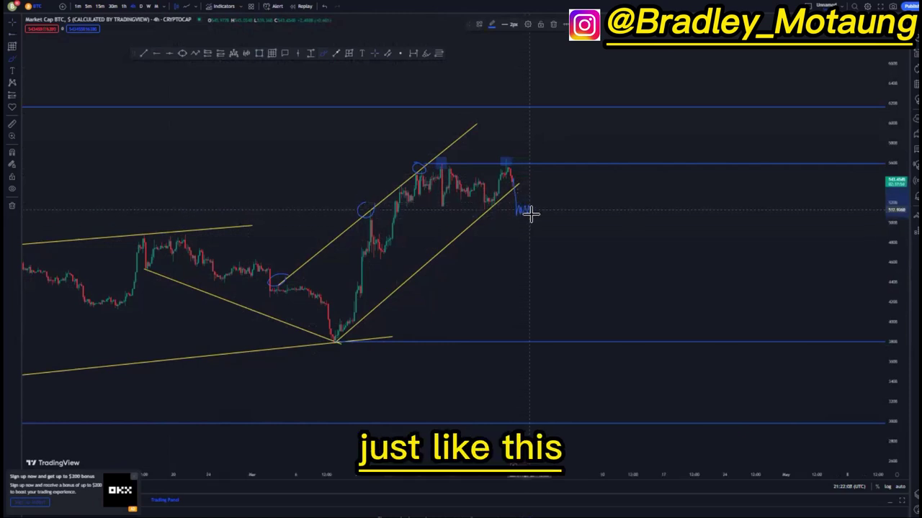
left_click(144, 53)
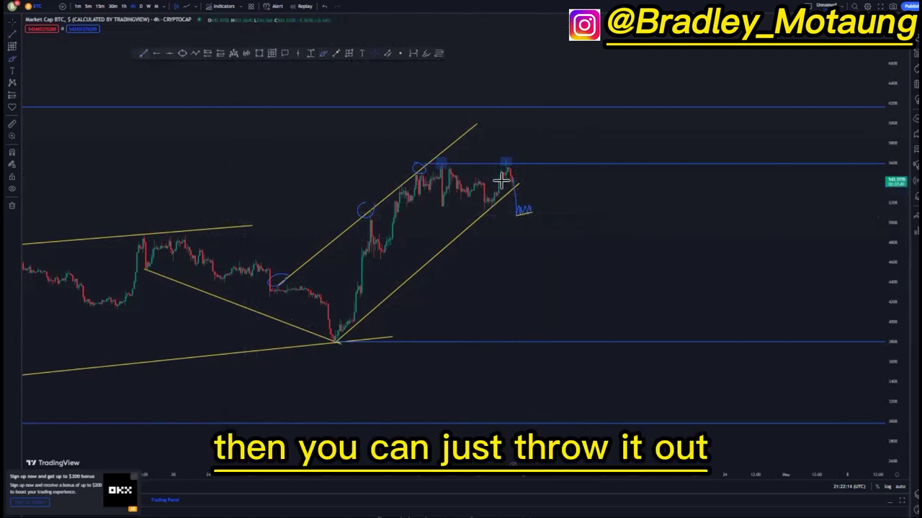
left_click(518, 207)
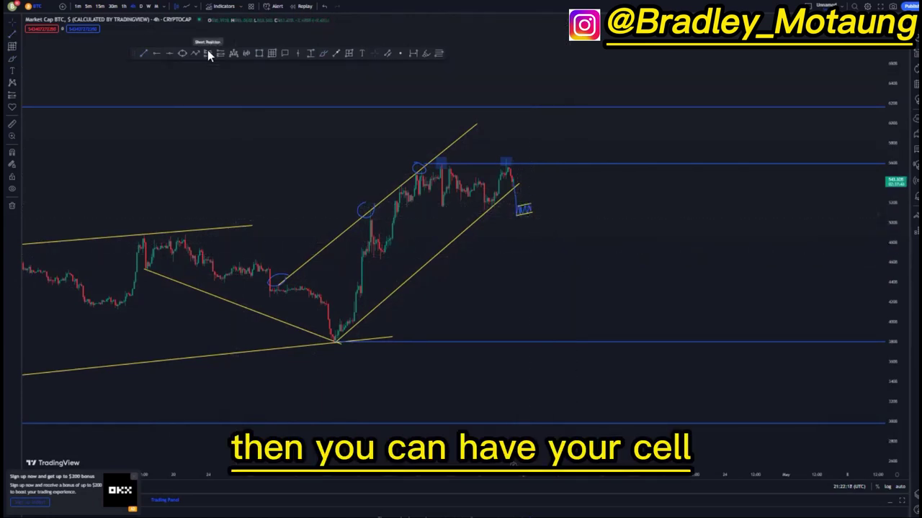
Place a short position just below the sketched flag, with a stop about 4.04% above entry and a target about 24.21% below, near the March low ray.
left_click(530, 215)
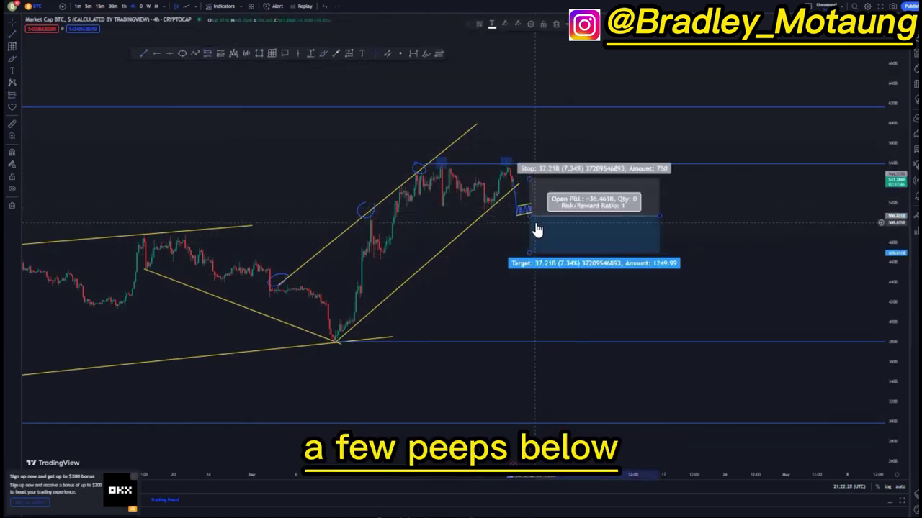
left_click_drag(535, 223, 535, 225)
left_click_drag(530, 180, 530, 197)
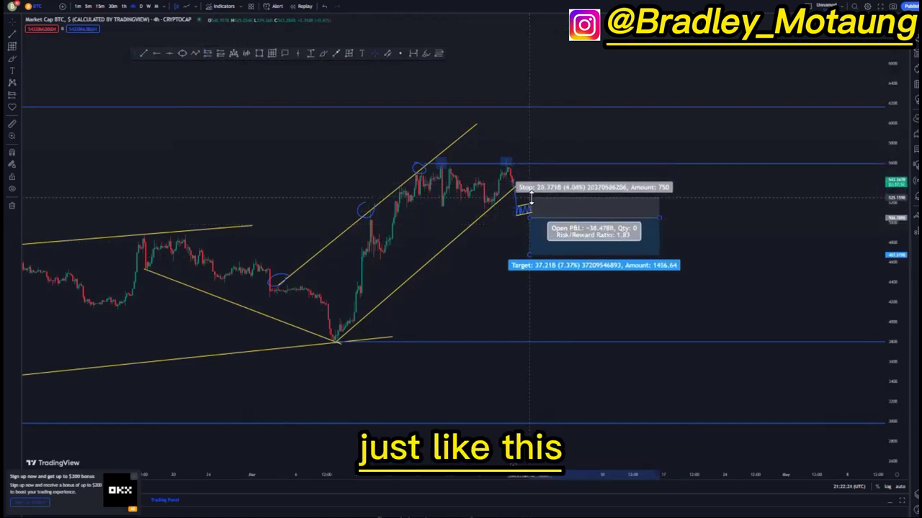
left_click(510, 254)
left_click_drag(530, 255, 527, 341)
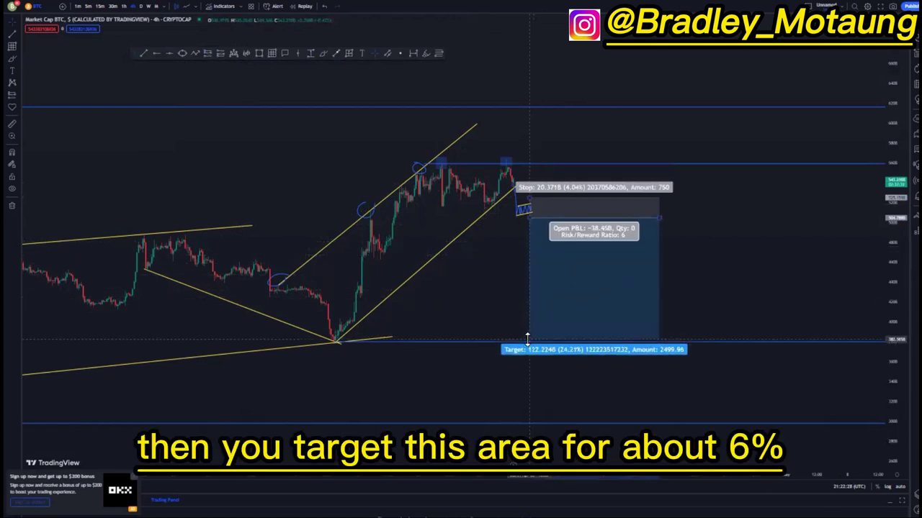
Narrow the short position and extend its target about 40.89% below entry to the November 2022 low ray.
left_click_drag(477, 315, 461, 309)
left_click_drag(642, 211, 603, 212)
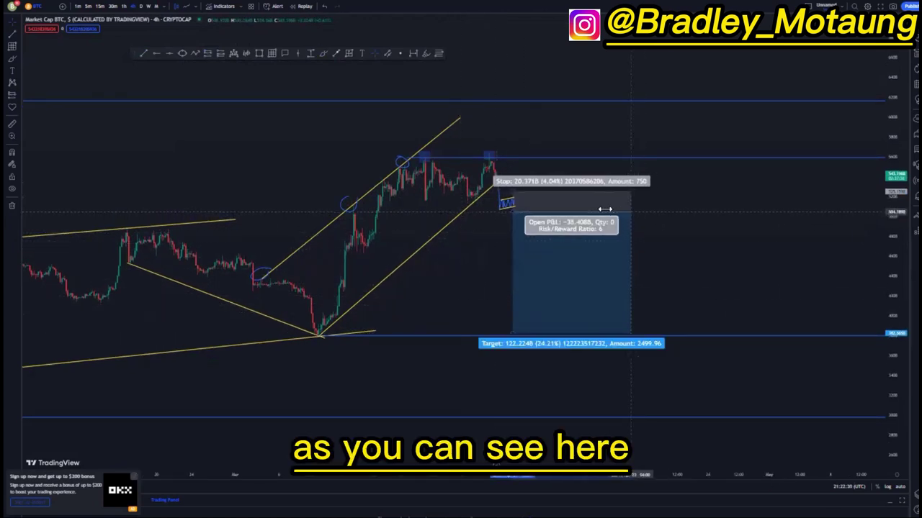
left_click_drag(509, 331, 545, 360)
scroll(463, 328, "down", 5)
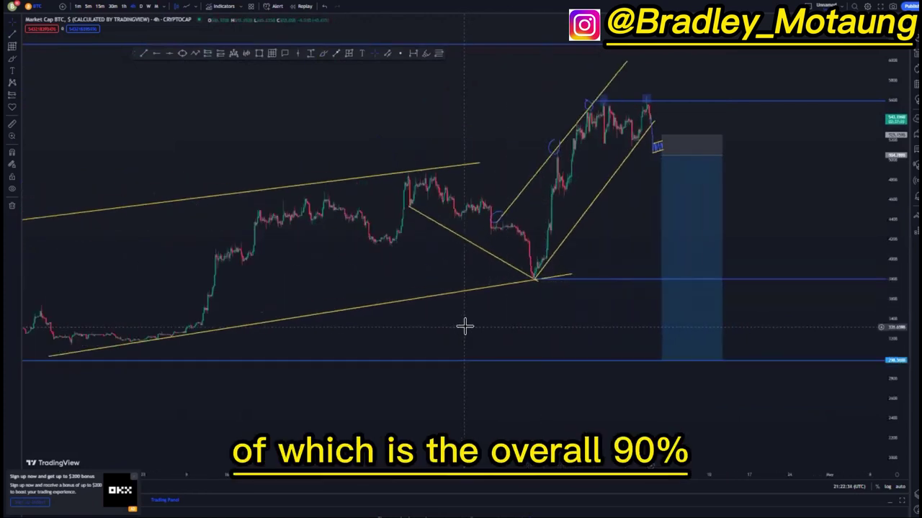
scroll(509, 274, "down", 2)
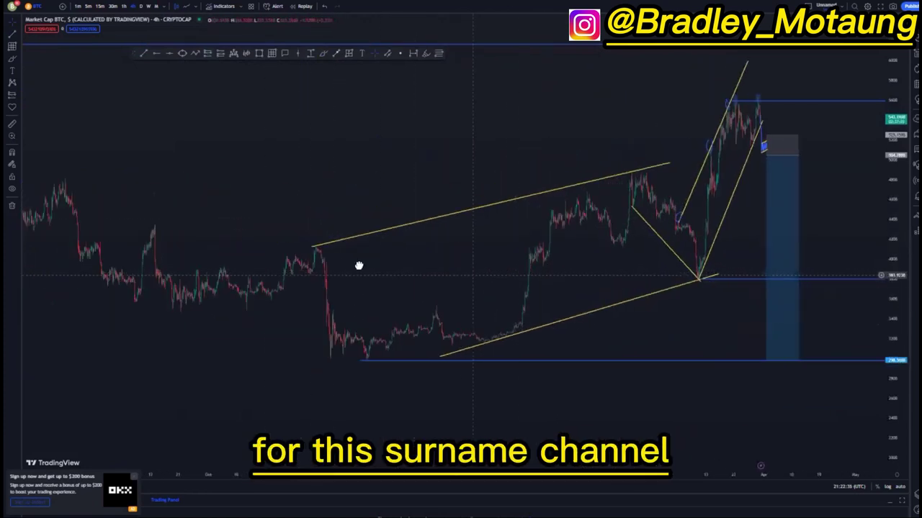
scroll(640, 166, "up", 4)
left_click_drag(562, 245, 610, 274)
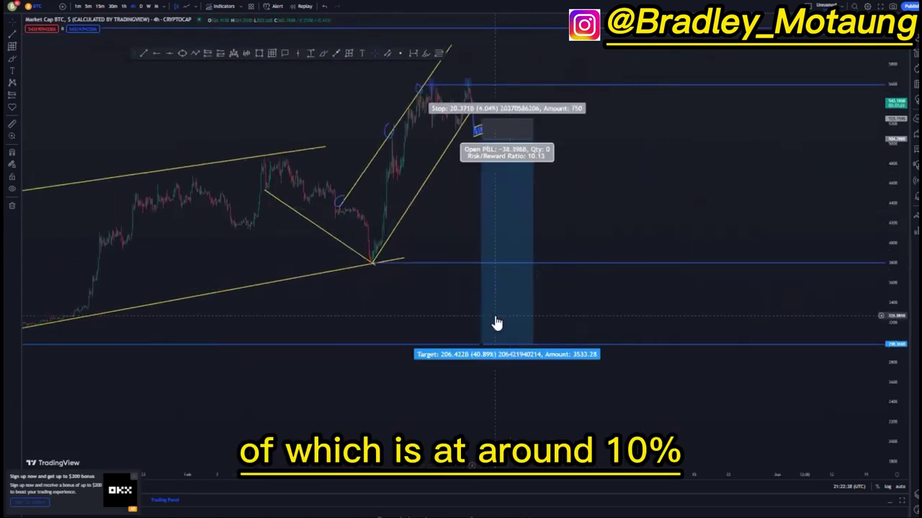
left_click(483, 129)
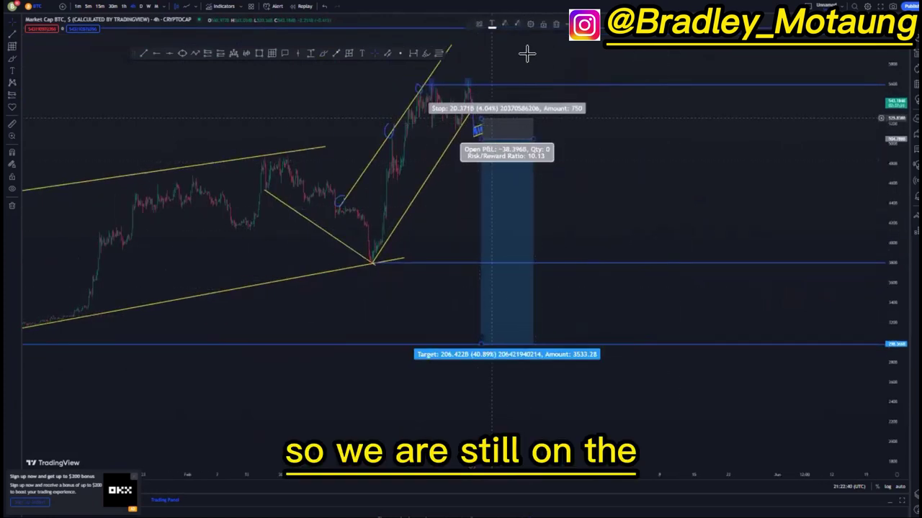
Delete the short position, the sketched breakdown with its flag, and the two small trend lines around that flag.
left_click(556, 24)
left_click(478, 131)
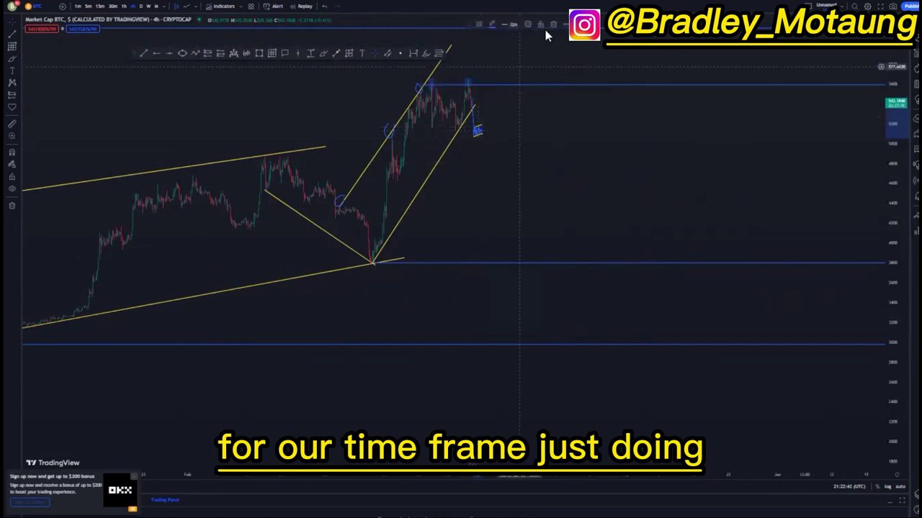
left_click(553, 24)
left_click(480, 126)
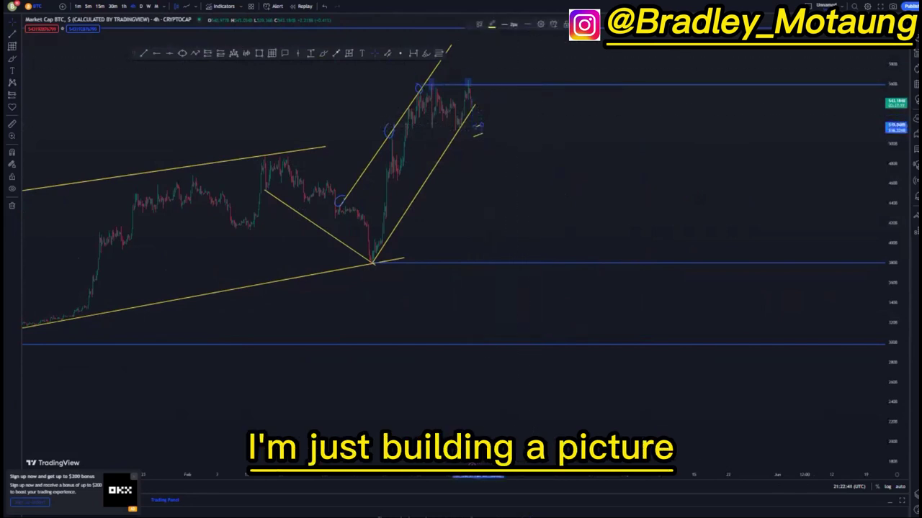
left_click(554, 25)
left_click_drag(465, 142, 484, 187)
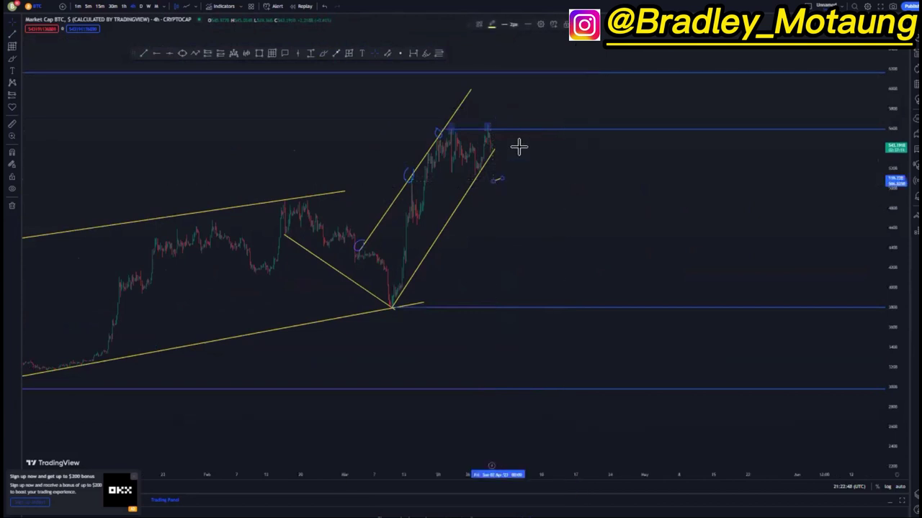
Remove the three circles marking the touches on the ascending channel's upper line.
left_click(441, 131)
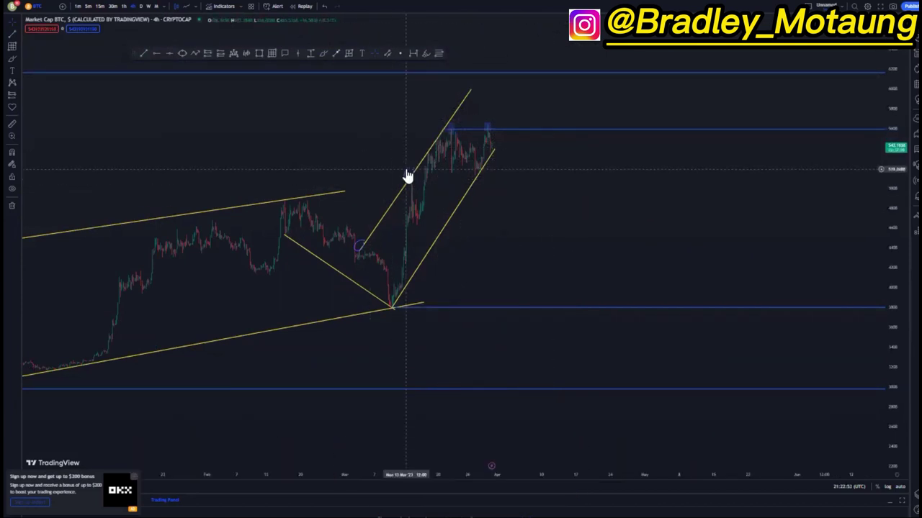
left_click(407, 175)
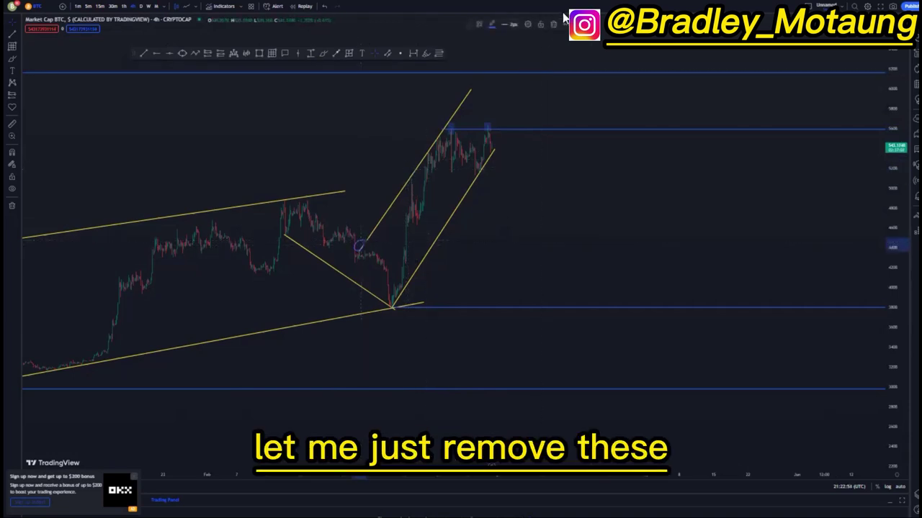
key("Delete")
Switch the chart to the 1-hour interval and bring the whole ascending channel with its double top into view.
left_click(122, 5)
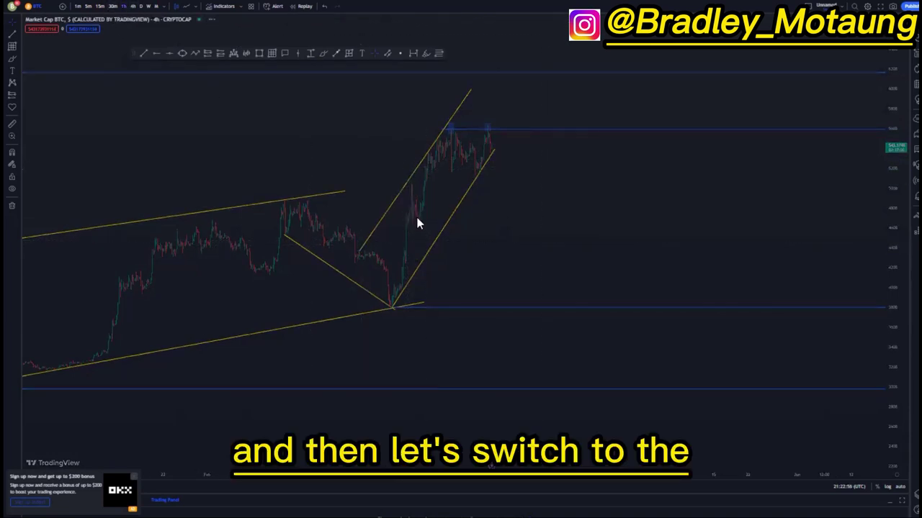
scroll(520, 290, "down", 4)
left_click_drag(637, 234, 552, 261)
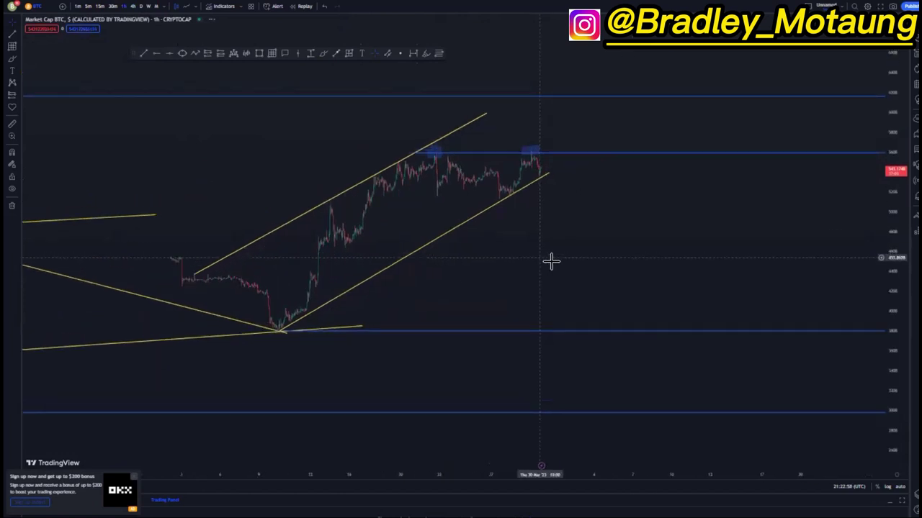
scroll(552, 263, "down", 5)
scroll(654, 263, "up", 6)
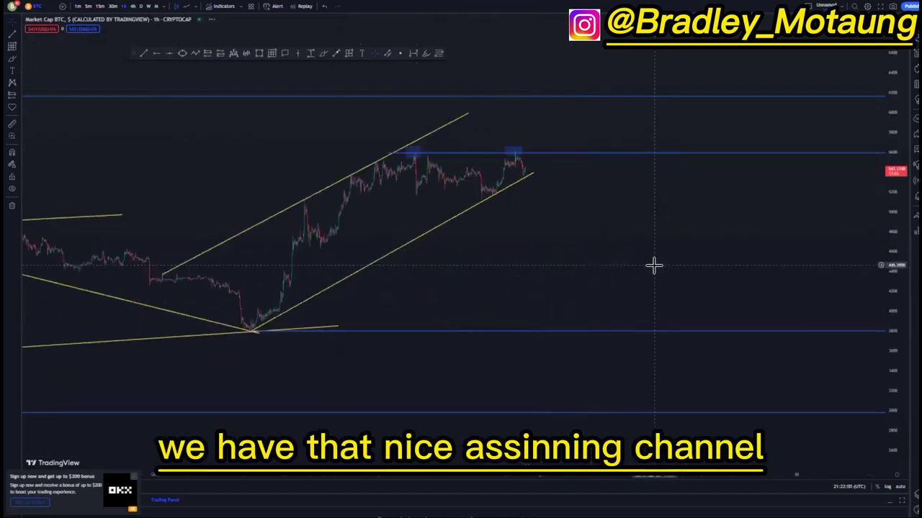
left_click_drag(384, 209, 515, 240)
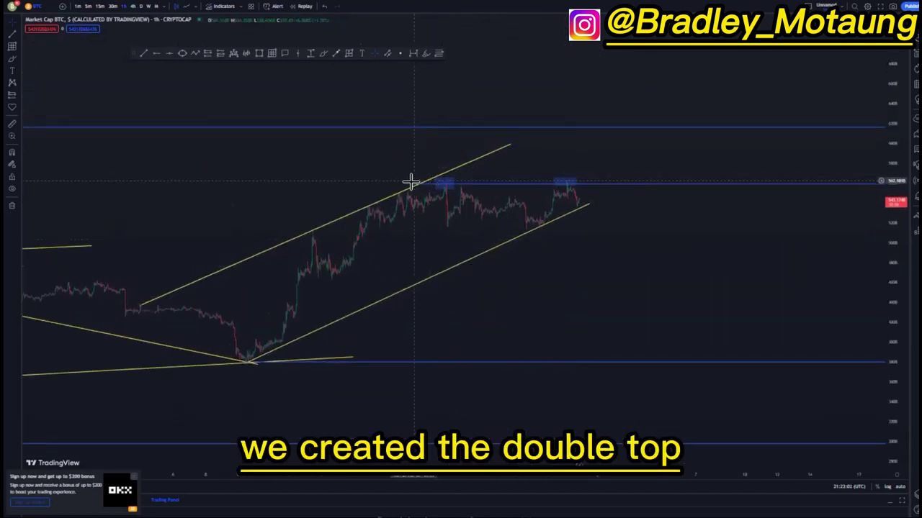
left_click_drag(411, 182, 418, 185)
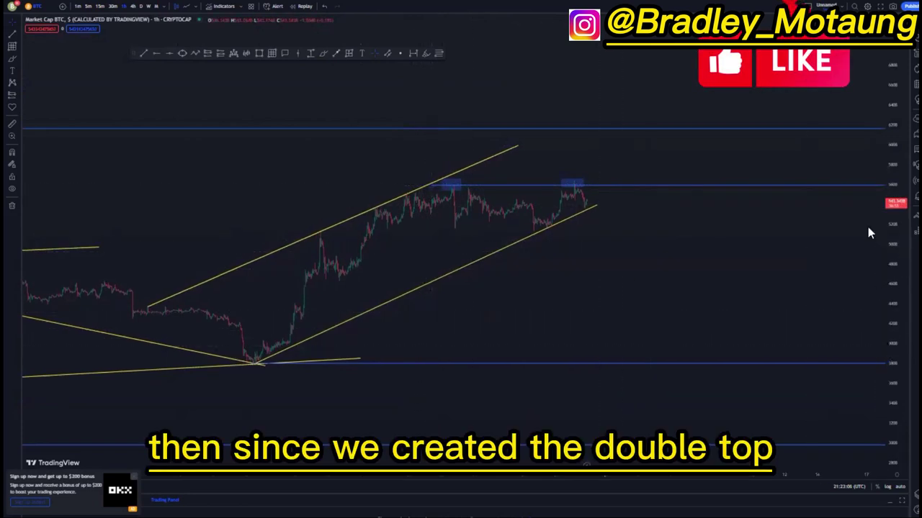
Draw two trend lines bounding the consolidation between the two tops, one along its falling highs and one along its lows.
scroll(568, 315, "up", 8)
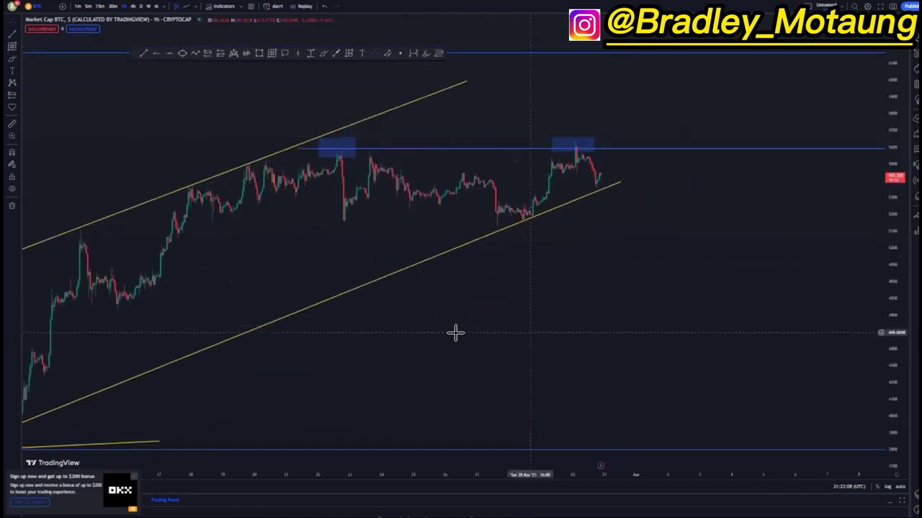
left_click_drag(892, 338, 891, 217)
left_click_drag(774, 250, 773, 279)
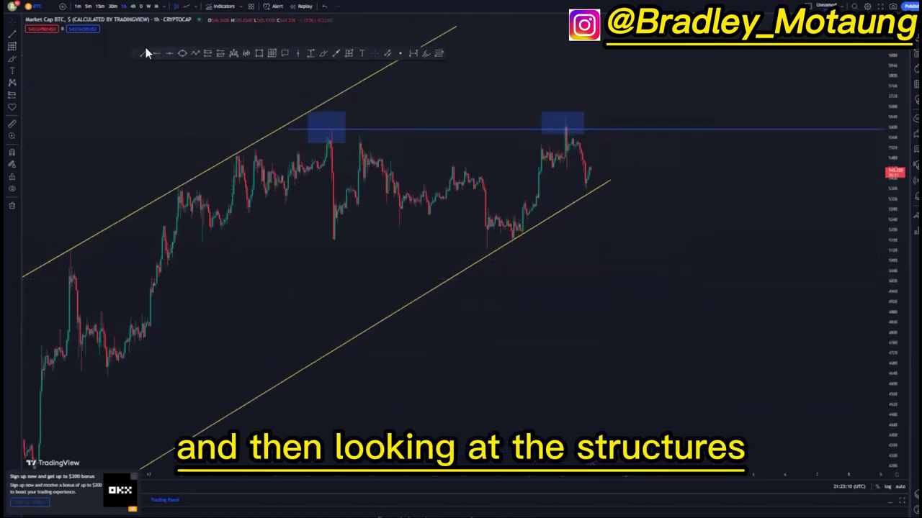
left_click(360, 134)
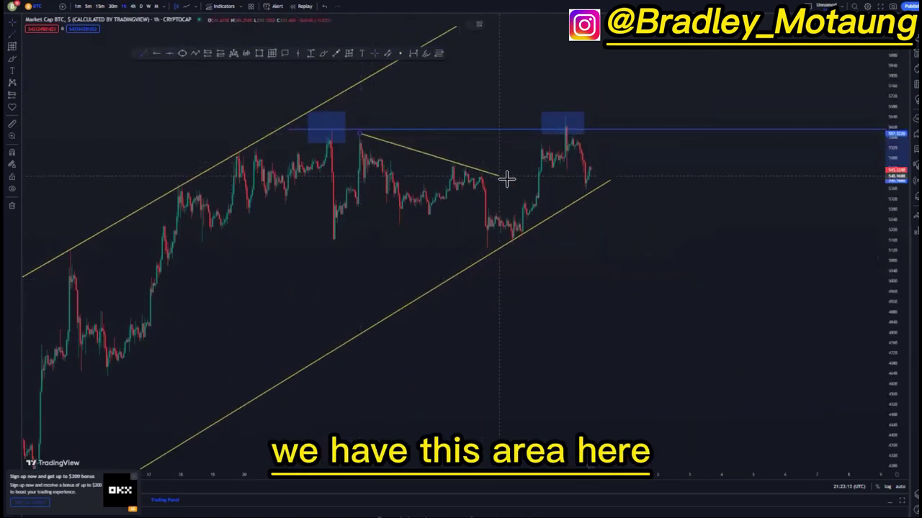
left_click(145, 53)
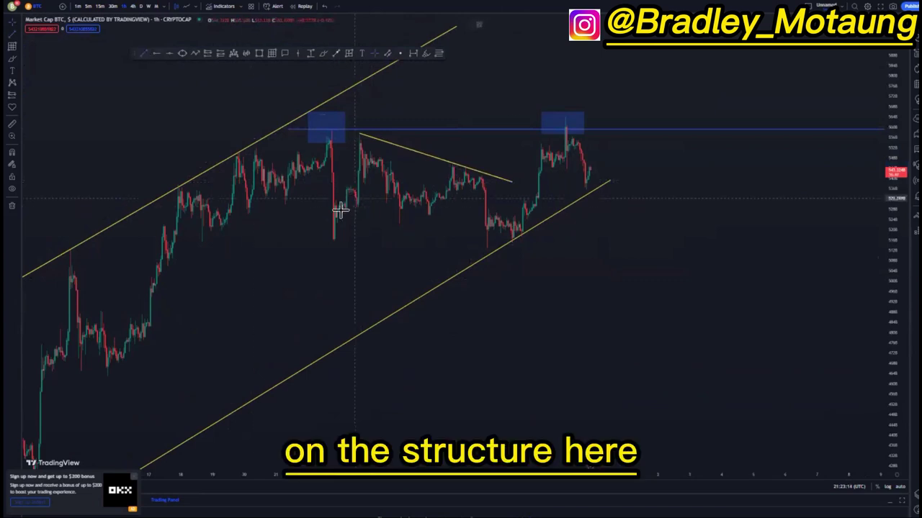
left_click(492, 249)
Draw a rising trend line under the rally from the 15 March low and anchor its start on that low.
scroll(620, 258, "down", 2)
left_click_drag(644, 278, 660, 186)
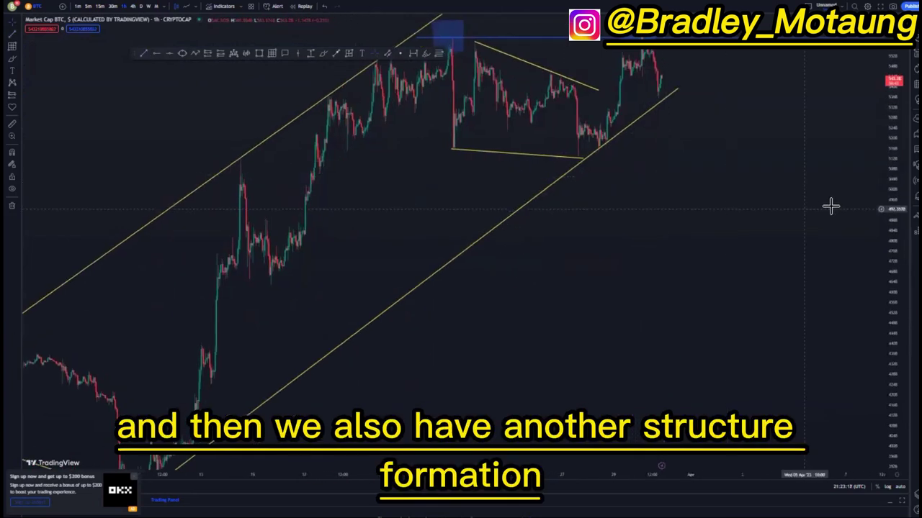
left_click_drag(891, 135, 893, 277)
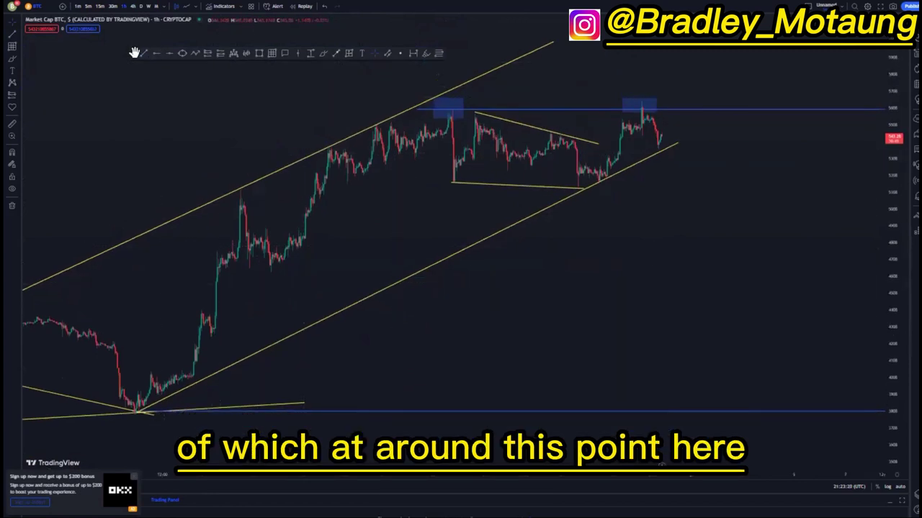
left_click(271, 269)
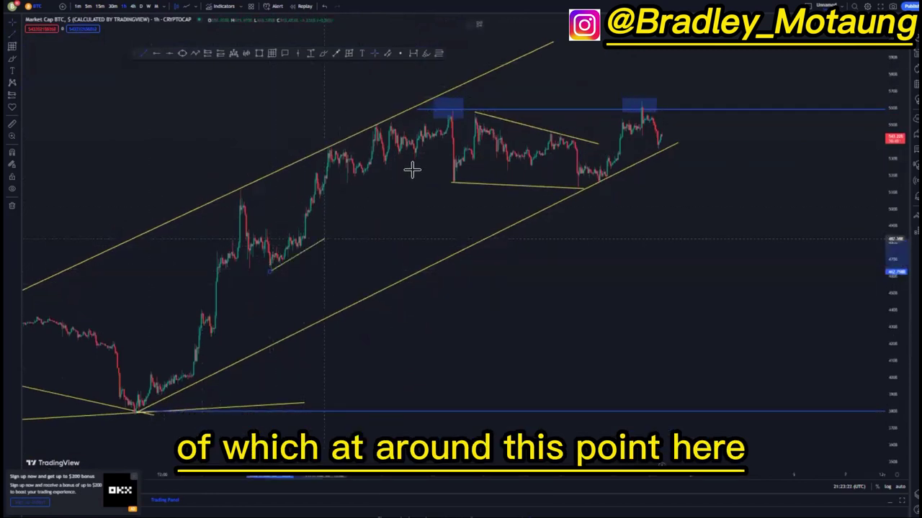
left_click(425, 150)
left_click(277, 275)
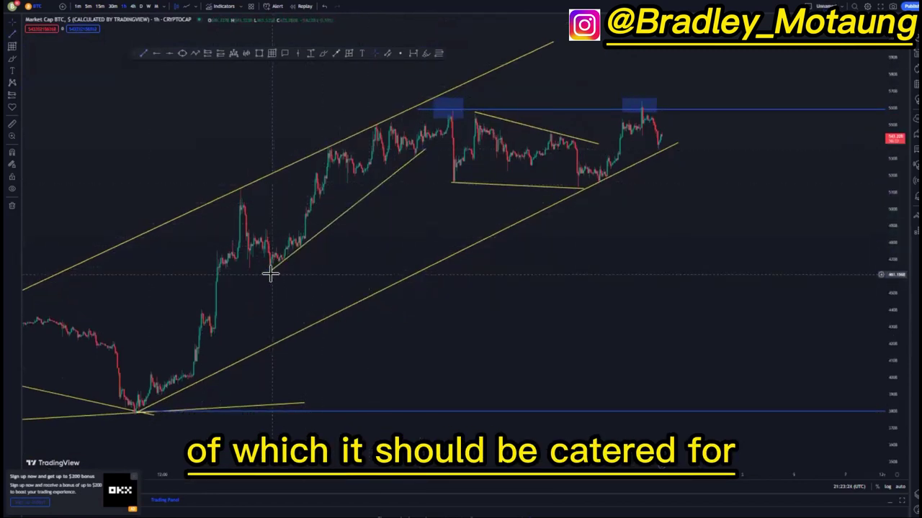
left_click_drag(272, 271, 270, 272)
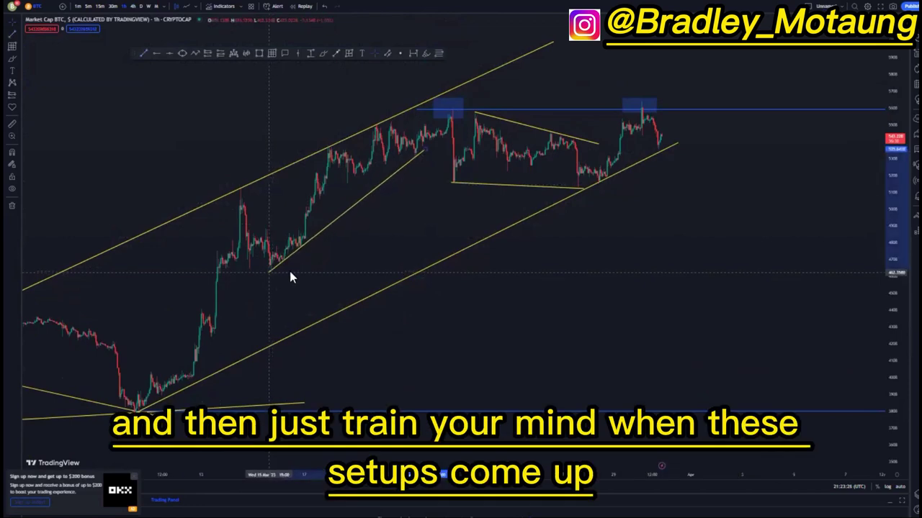
Extend the double-top horizontal ray back to the channel's upper line and shrink the rectangle on the first top.
scroll(504, 229, "down", 2)
scroll(521, 234, "up", 3)
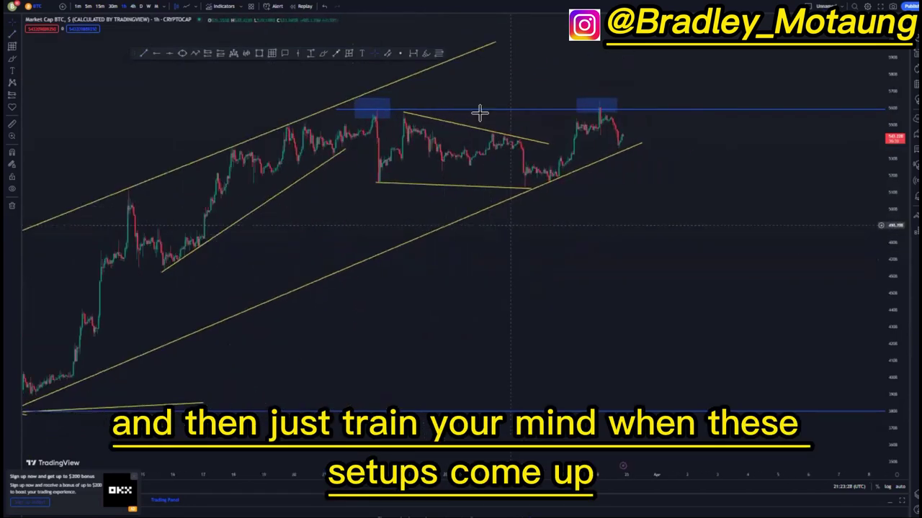
left_click_drag(584, 218, 579, 241)
left_click_drag(890, 324, 880, 245)
left_click_drag(670, 267, 654, 298)
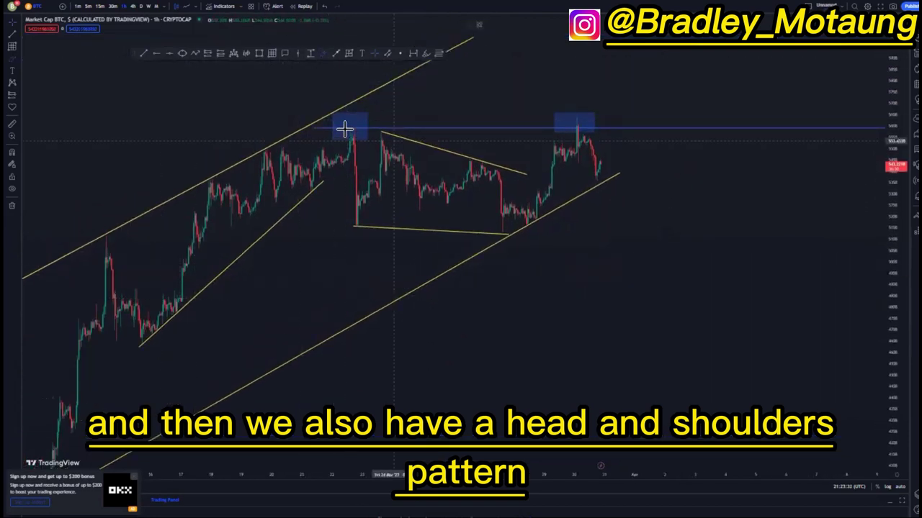
left_click(301, 130)
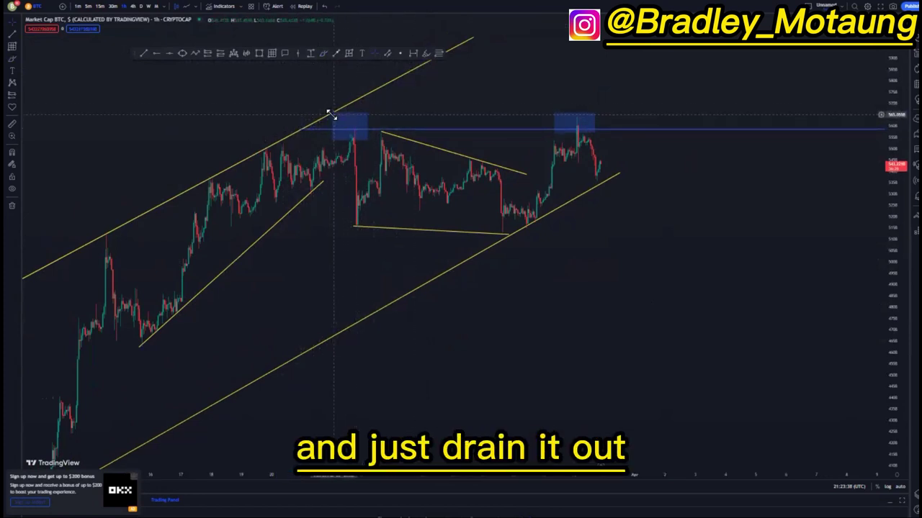
left_click_drag(332, 115, 346, 123)
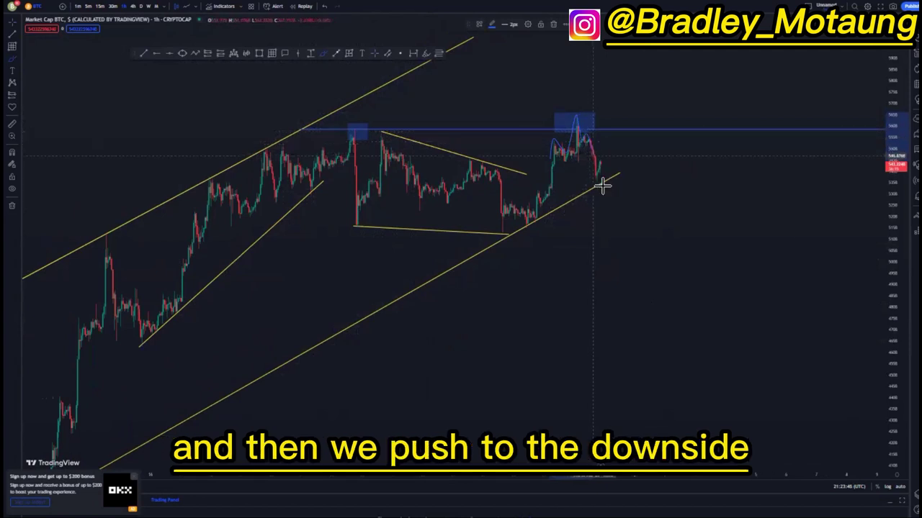
Delete the head-and-shoulders sketch over the second top and the stray brush stroke below the channel.
left_click(553, 25)
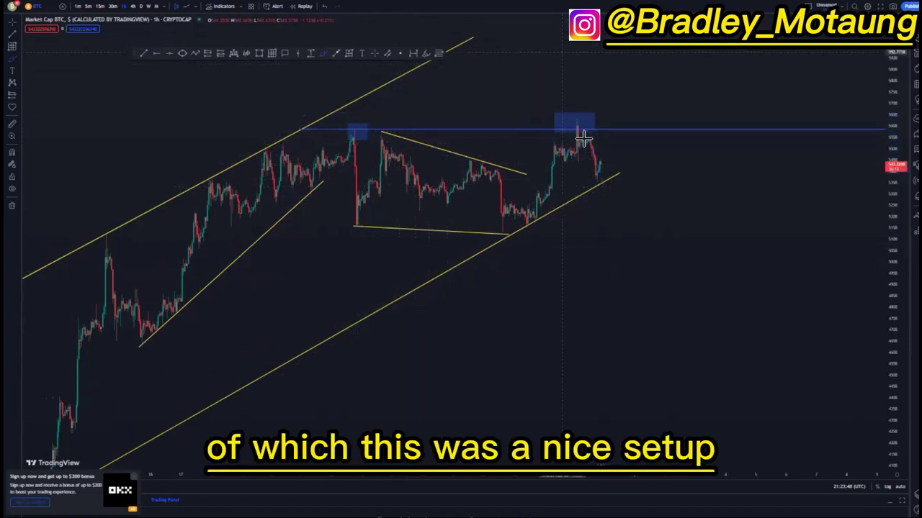
scroll(274, 80, "up", 2)
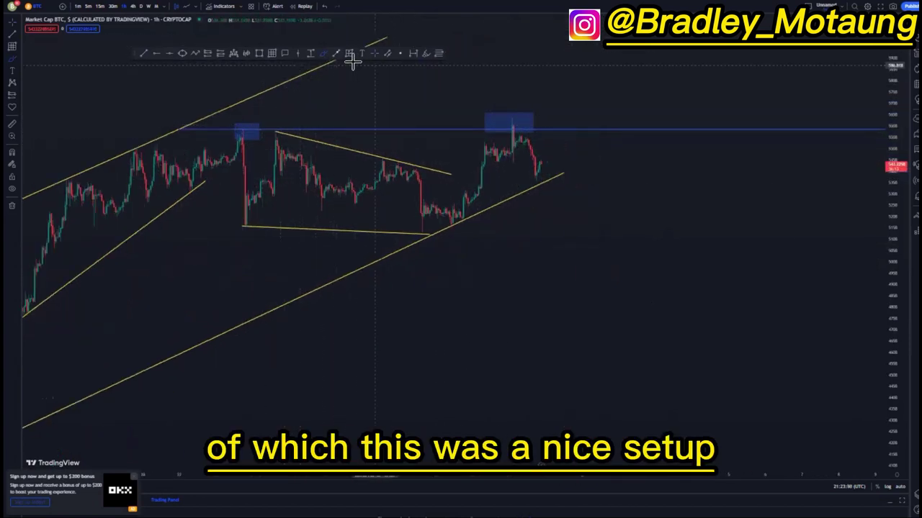
scroll(439, 189, "up", 3)
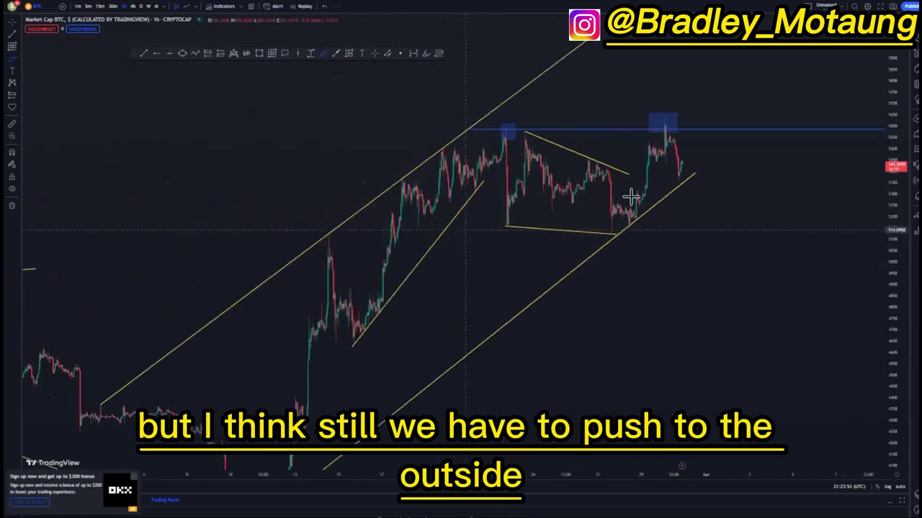
scroll(630, 196, "down", 5)
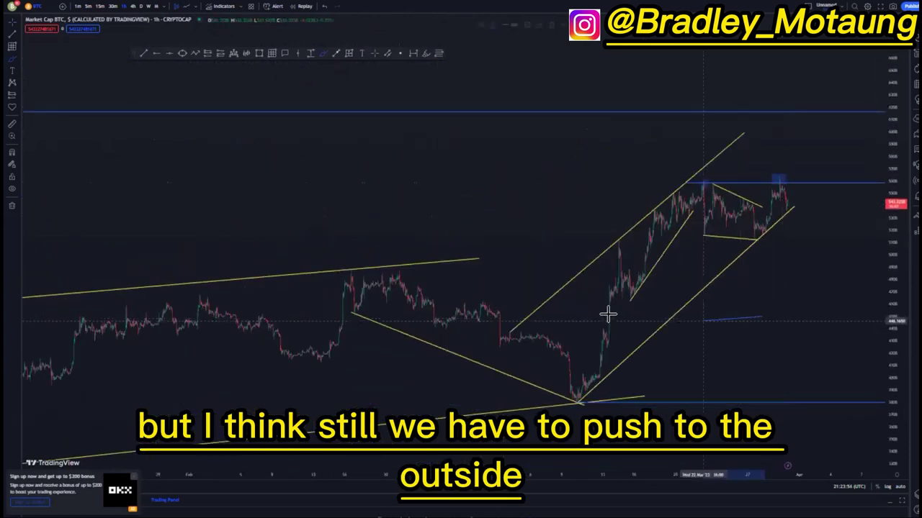
left_click(607, 315)
key("Delete")
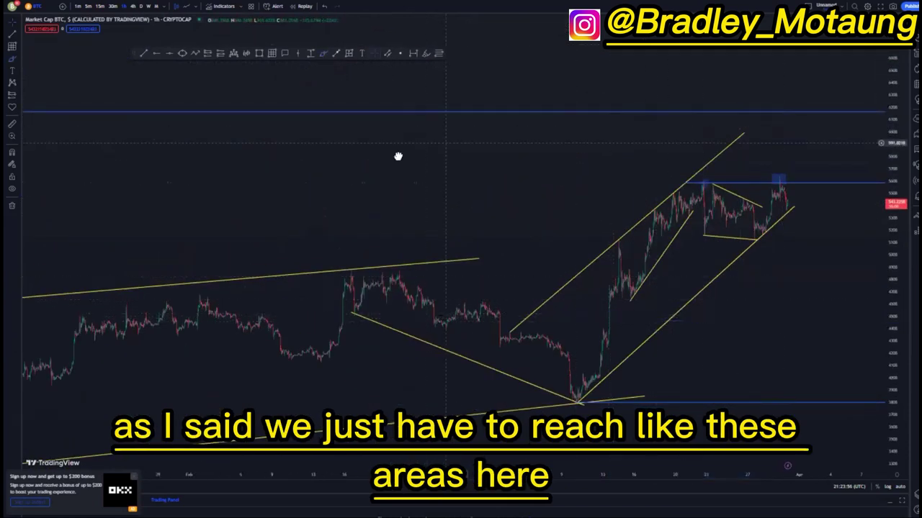
Draw an upward arrow from the current price to the blue horizontal level above the double top.
left_click_drag(398, 156, 293, 161)
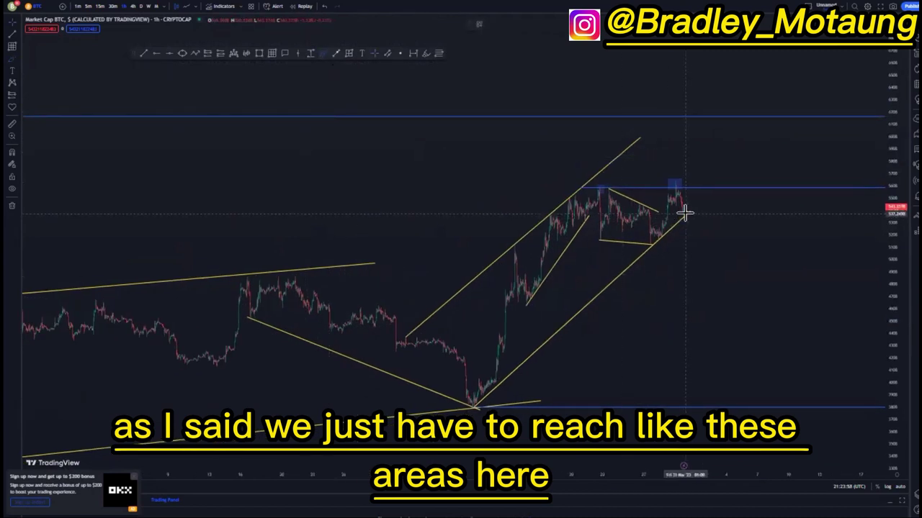
left_click_drag(684, 213, 694, 120)
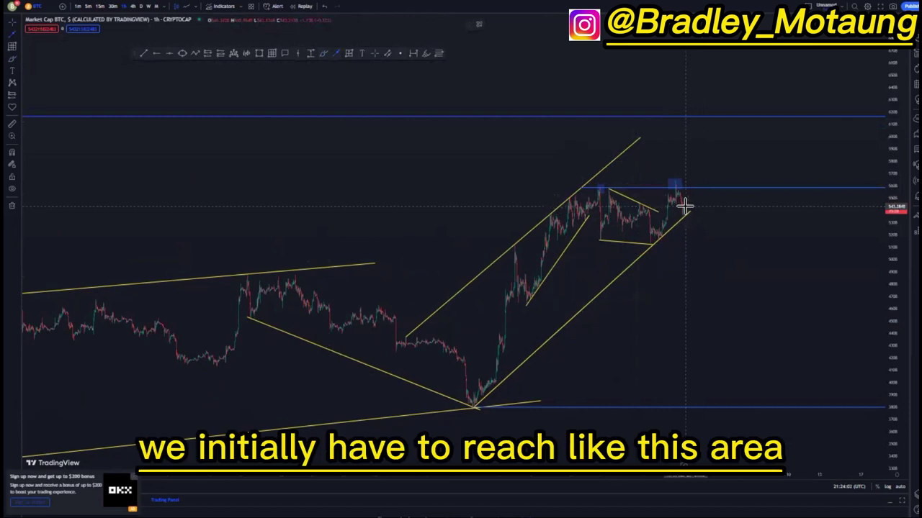
left_click_drag(685, 209, 690, 152)
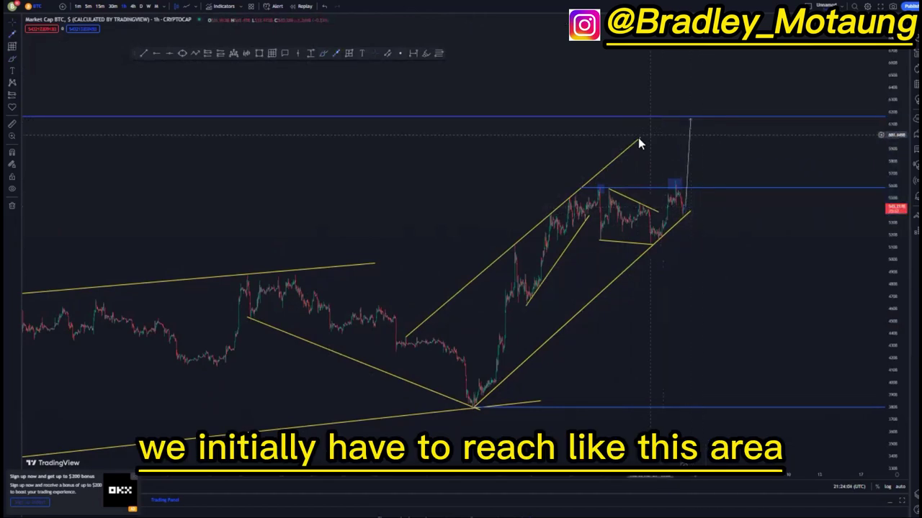
Extend the channel's upper line past the blue level above the double top and its lower line past the double-top ray.
left_click_drag(638, 137, 676, 108)
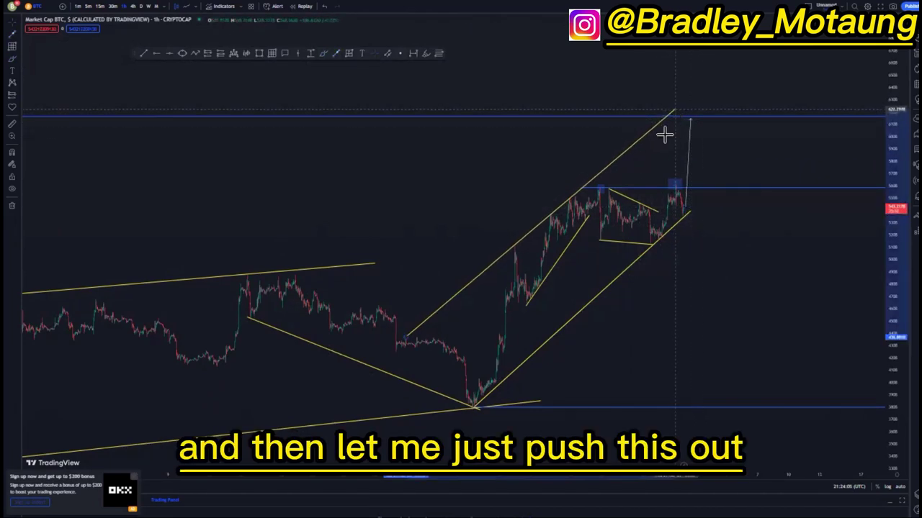
left_click(665, 135)
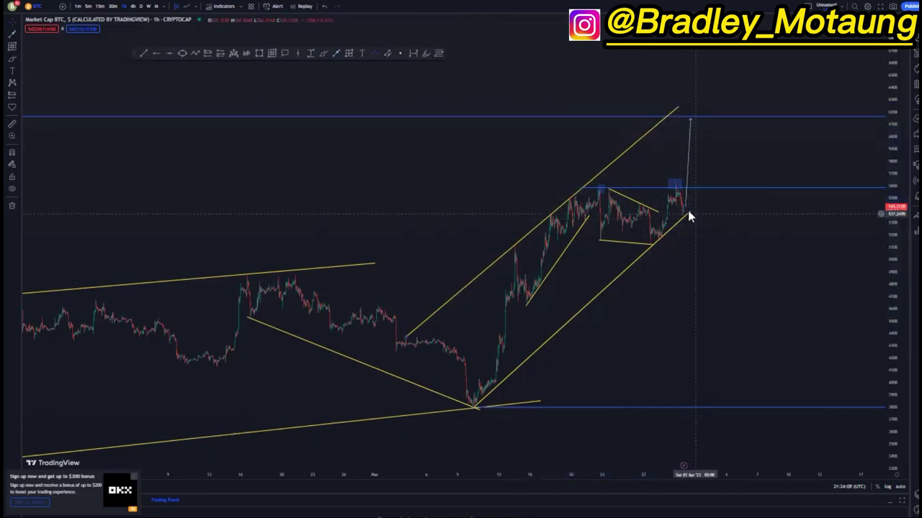
left_click_drag(688, 210, 727, 177)
left_click(722, 234)
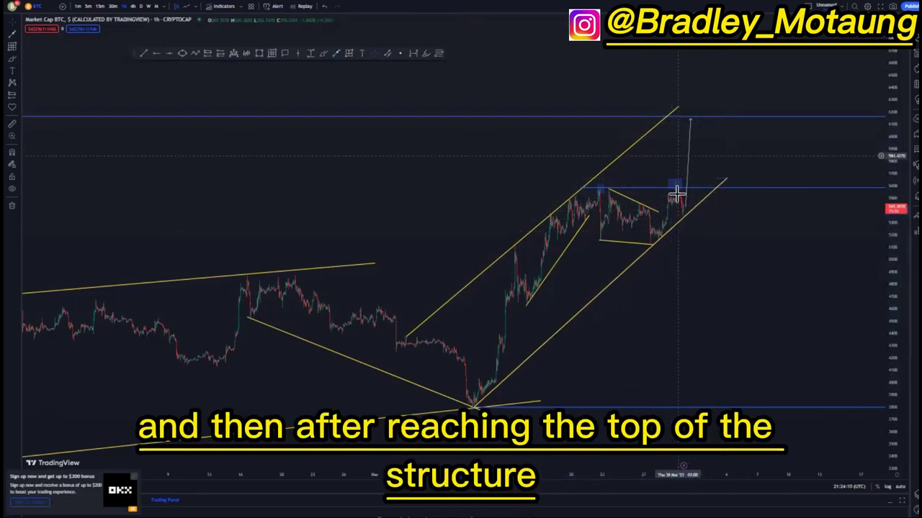
scroll(697, 292, "down", 3)
left_click_drag(772, 288, 641, 290)
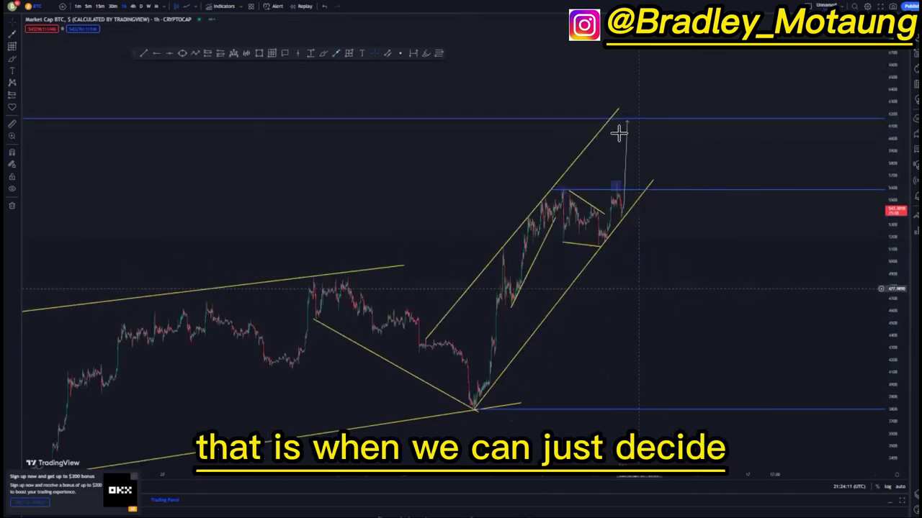
Draw a downward arrow from the blue level above the double top to the horizontal ray at the March low.
left_click(624, 120)
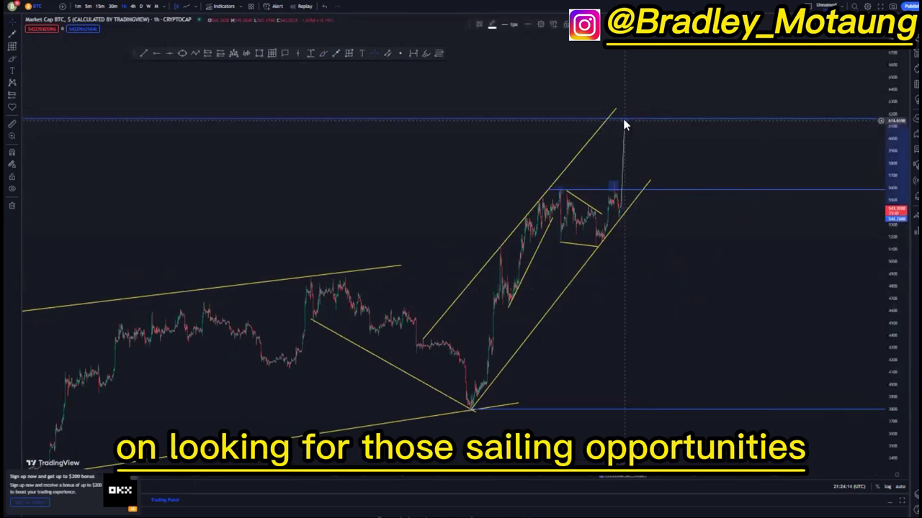
left_click(337, 54)
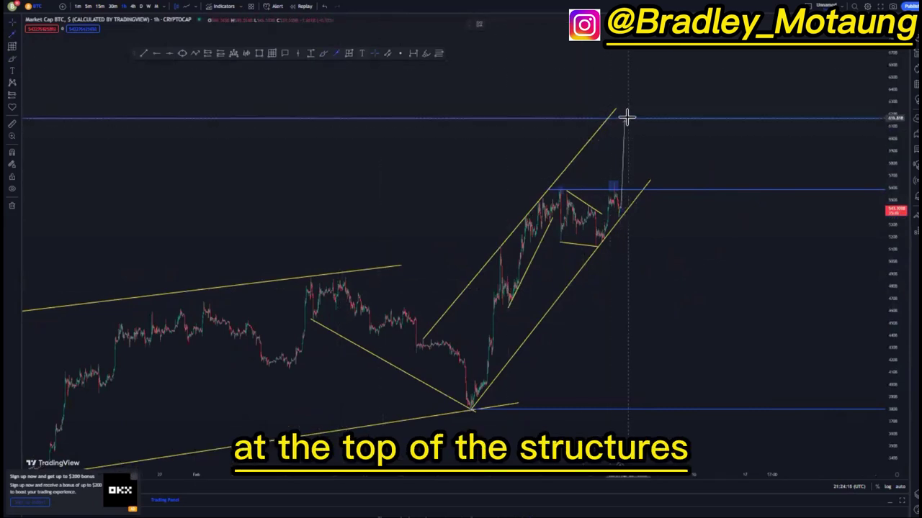
left_click(626, 117)
left_click(673, 406)
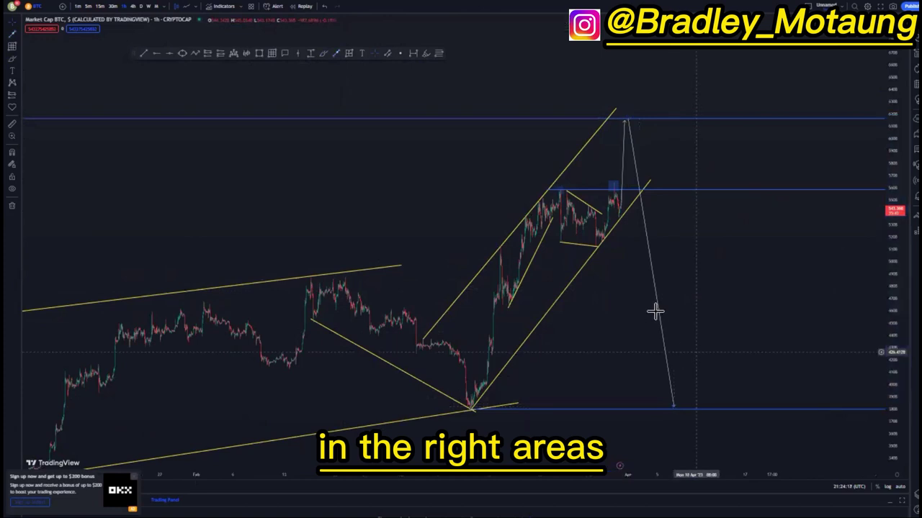
Delete the downward arrow and the upward arrow that reaches the blue level above the double top.
left_click(659, 315)
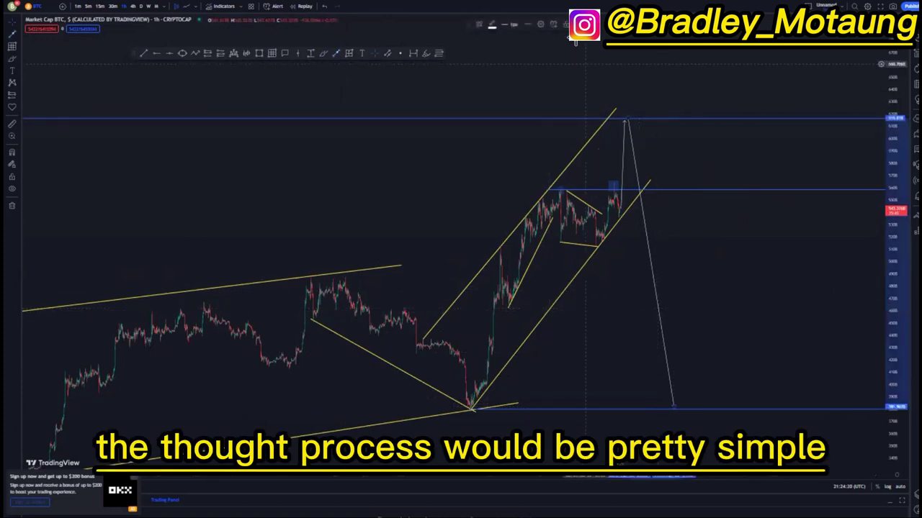
key("Delete")
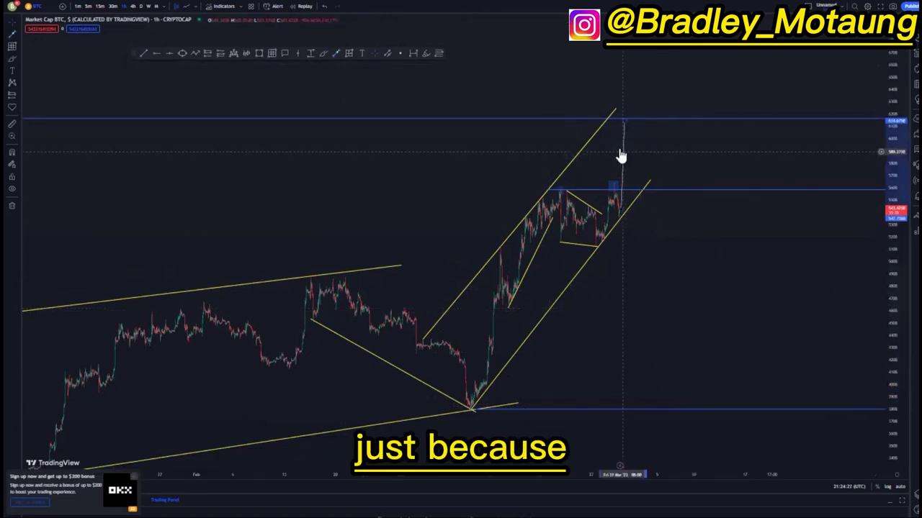
Copy the latest price swing as a bars pattern onto the blue level above the double top and enclose it between two rising trend lines.
scroll(516, 312, "up", 2)
scroll(767, 309, "up", 3)
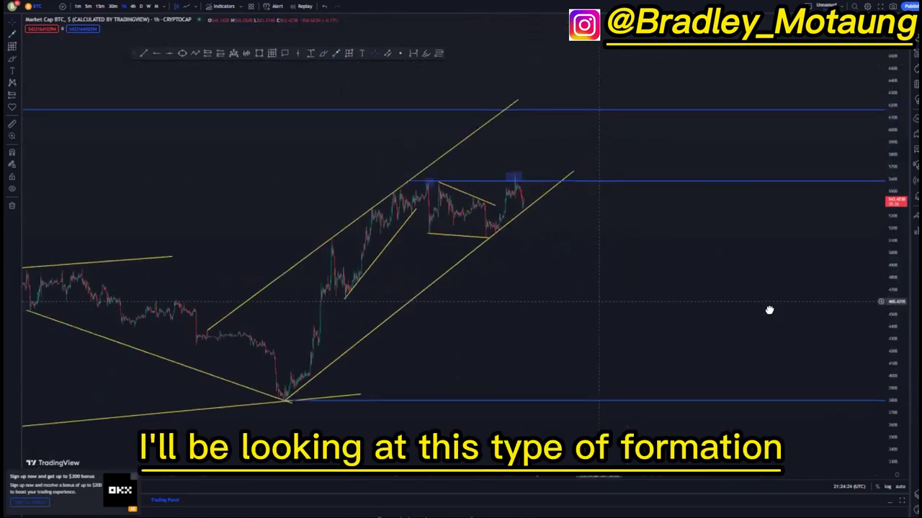
left_click_drag(878, 310, 878, 190)
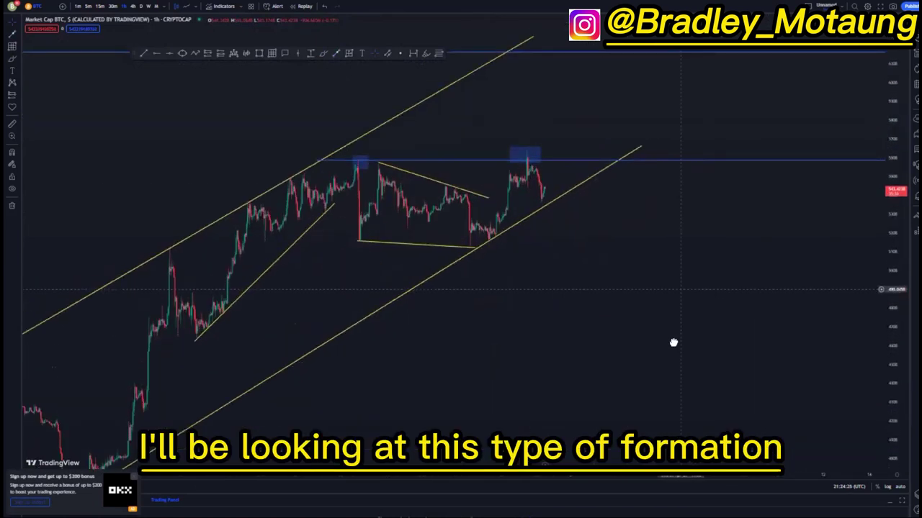
left_click_drag(673, 342, 669, 373)
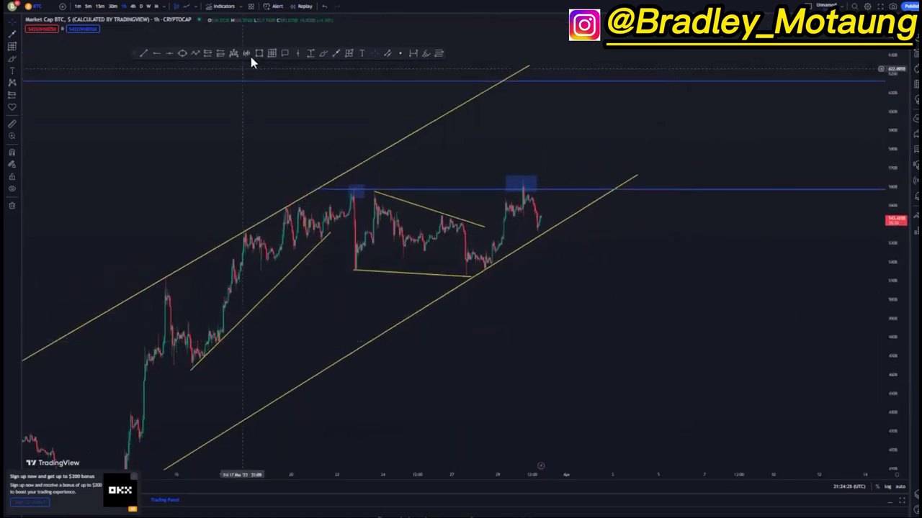
left_click(472, 263)
left_click(539, 226)
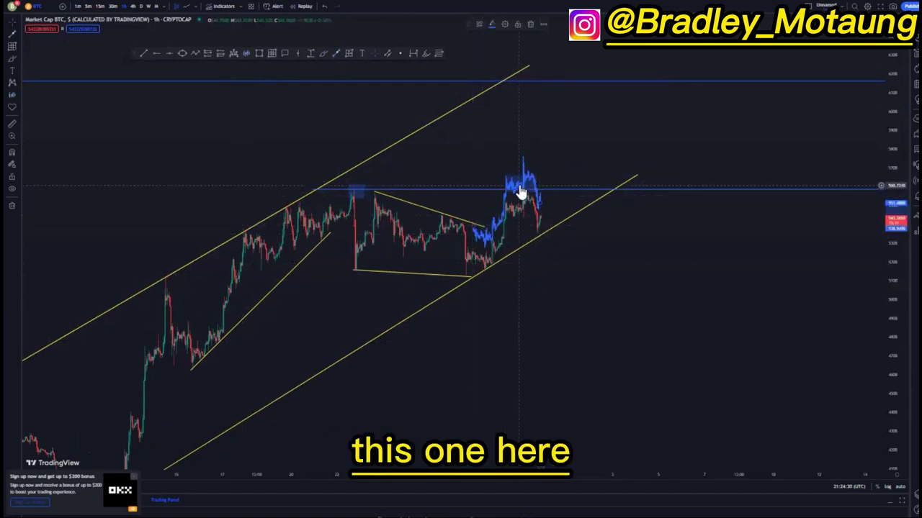
left_click_drag(521, 192, 544, 80)
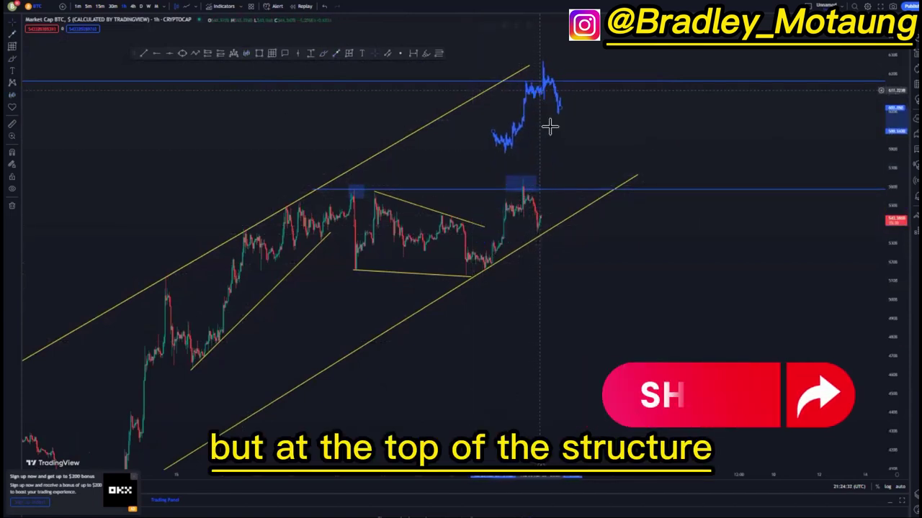
left_click(490, 132)
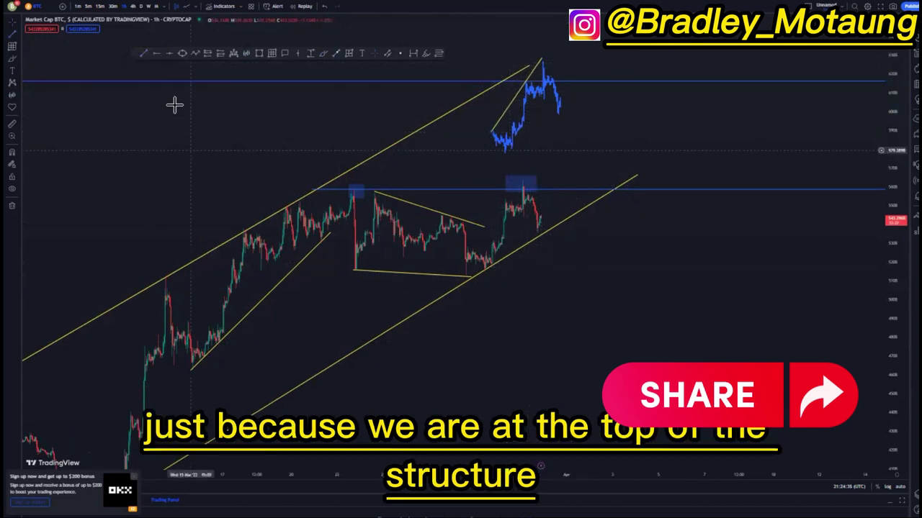
left_click(508, 151)
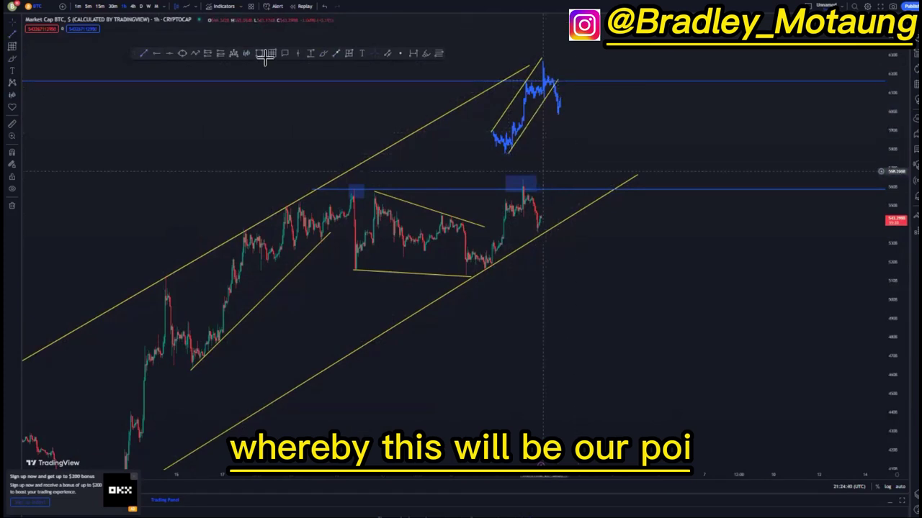
Place a short position at the bars pattern's lower line, with its stop about 2.39% above entry and its target about 10.04% below.
left_click(553, 78)
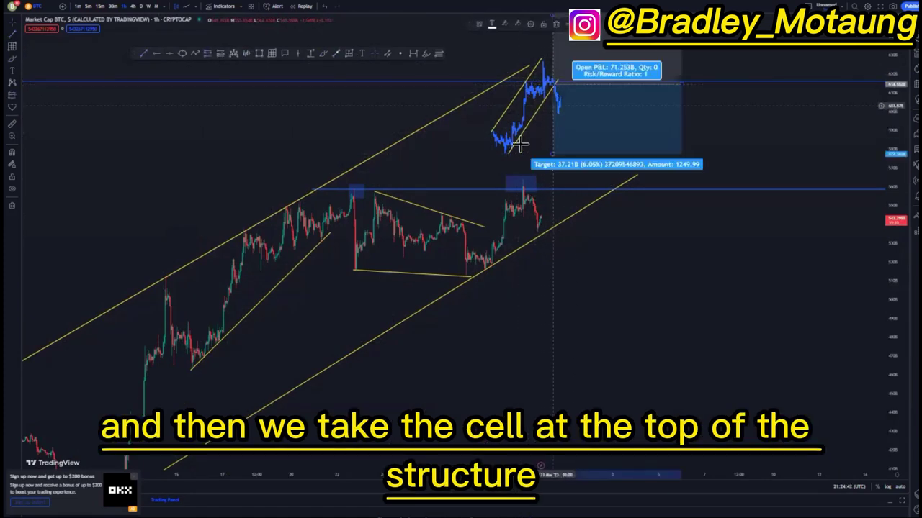
left_click_drag(553, 26, 560, 68)
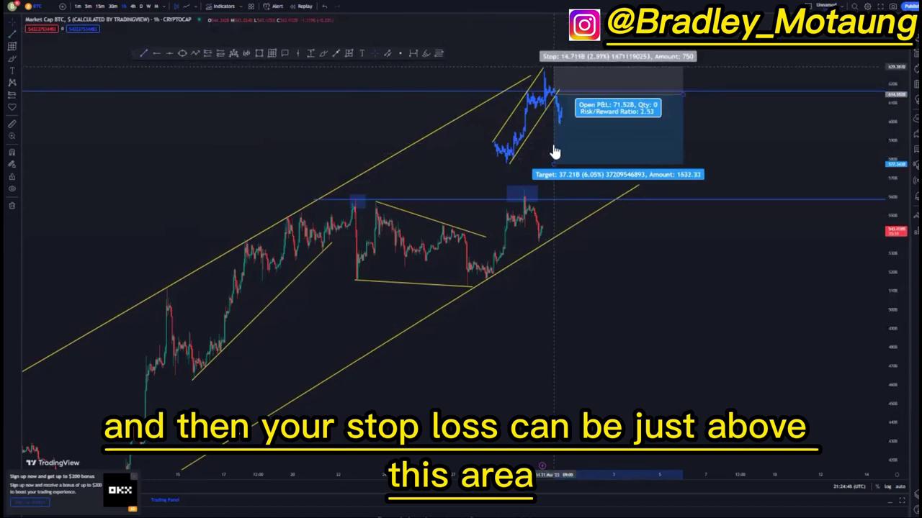
left_click_drag(553, 166, 557, 207)
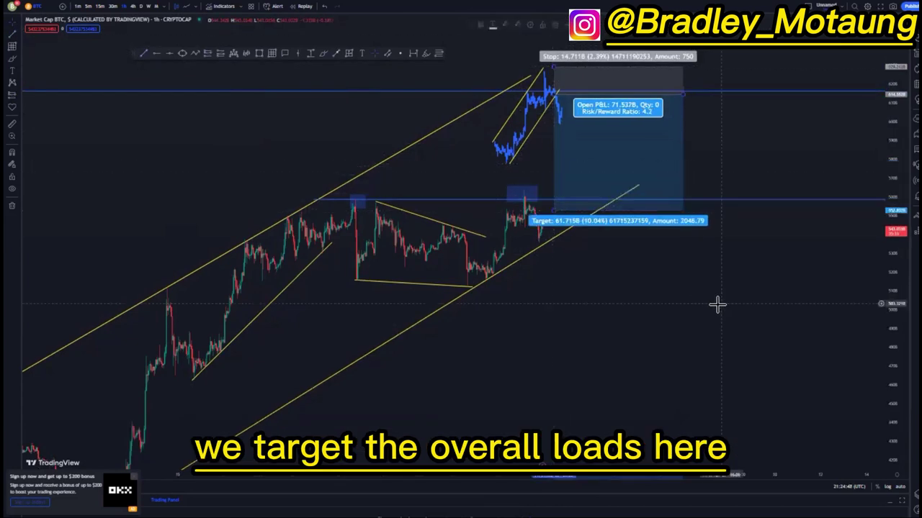
Circle the two touches on the channel's lower line and the projected third touch, removing the third circle again.
scroll(657, 214, "down", 2)
scroll(833, 273, "down", 2)
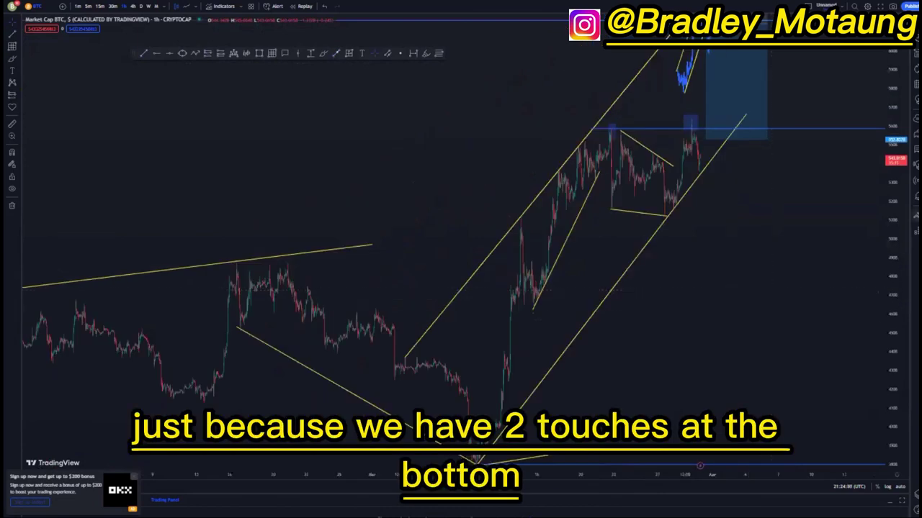
left_click_drag(674, 310, 614, 292)
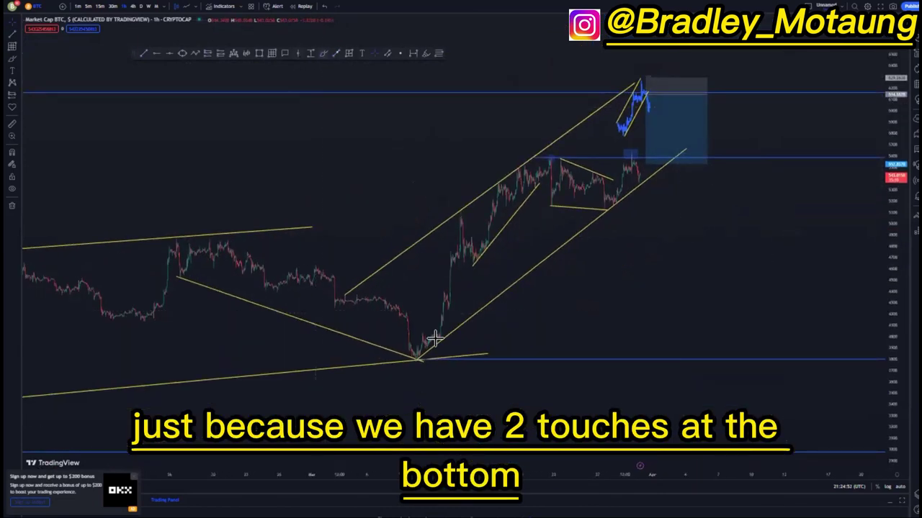
mouse_move(419, 345)
left_mouse_down()
mouse_move(425, 368)
mouse_move(425, 346)
left_mouse_up()
left_click_drag(620, 194, 603, 215)
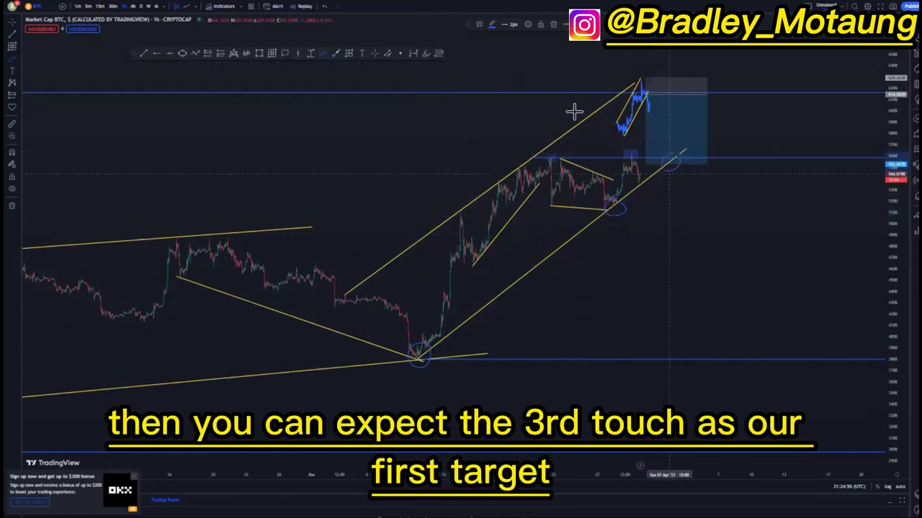
left_click(553, 25)
left_click(373, 54)
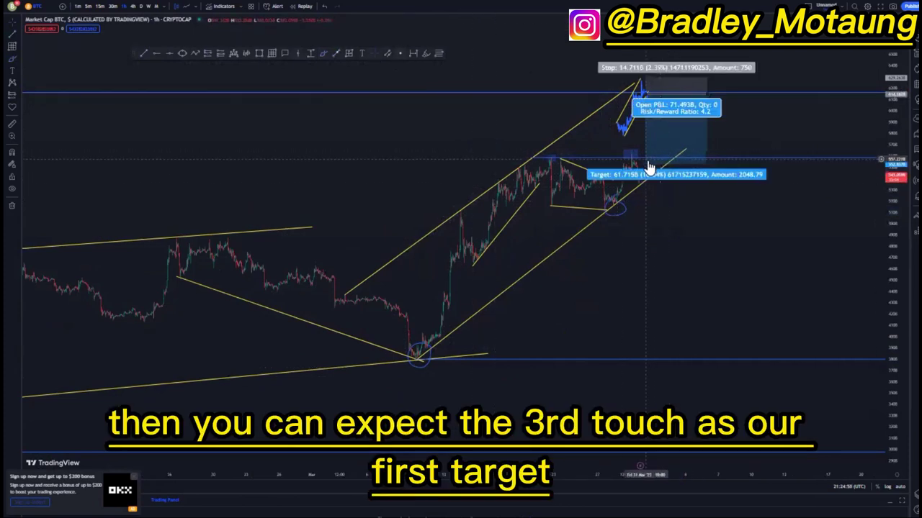
Extend the short position's target to the ray at the March low and on to the lowest blue level, about 51.92% below entry.
left_click_drag(648, 167, 656, 362)
left_click_drag(898, 199, 893, 329)
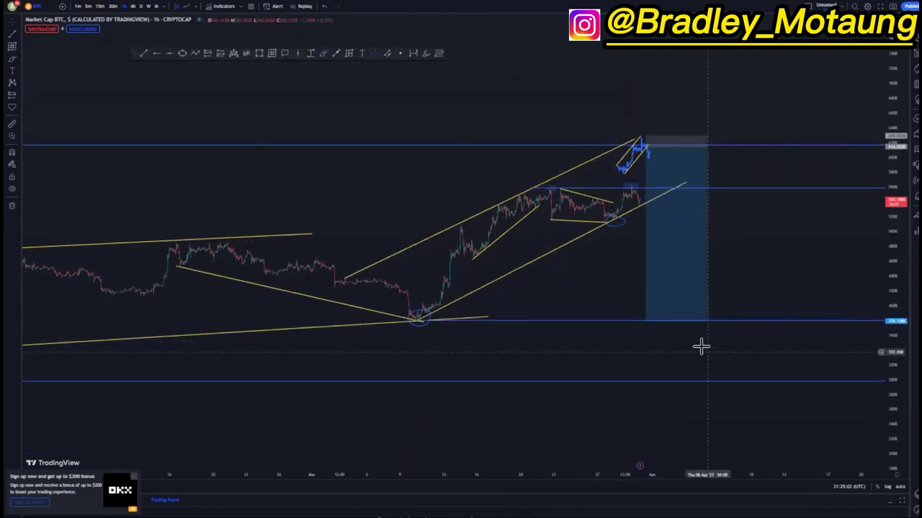
left_click_drag(701, 347, 649, 325)
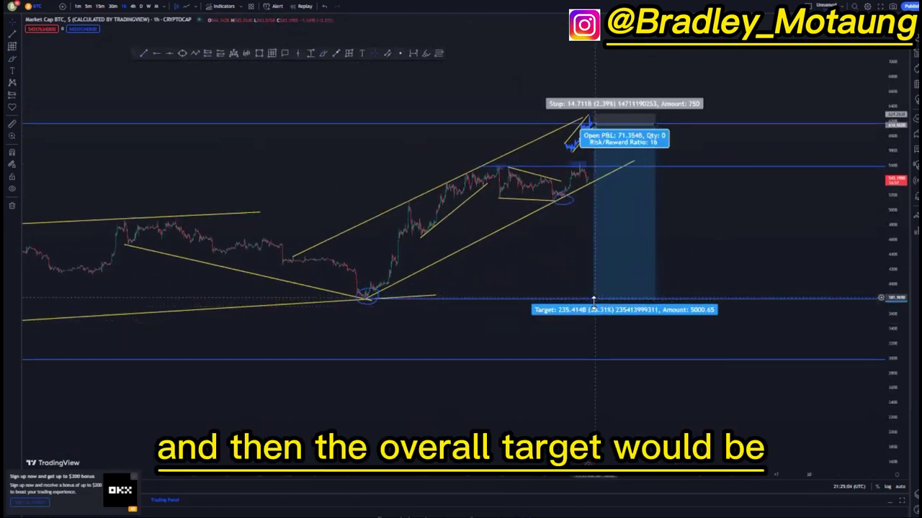
left_click_drag(593, 302, 598, 359)
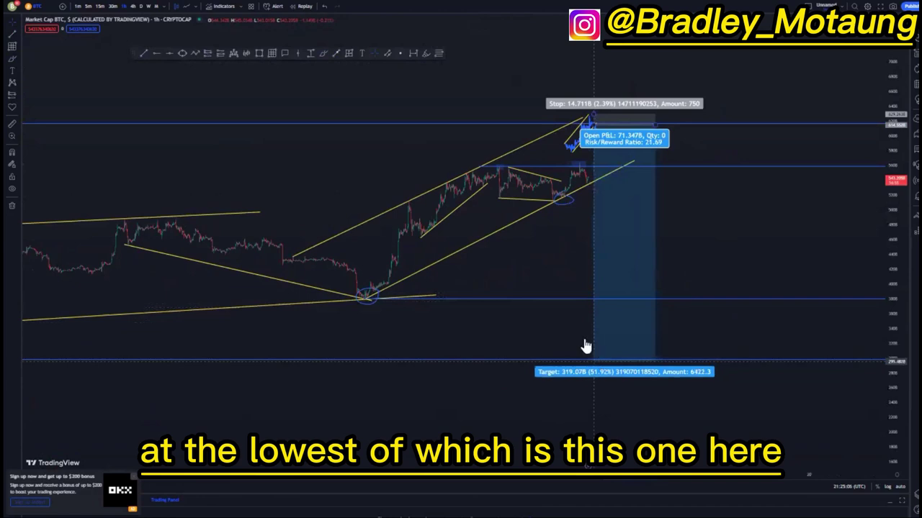
Delete the short position beside the bars pattern.
left_click(561, 333)
left_click_drag(888, 358, 593, 257)
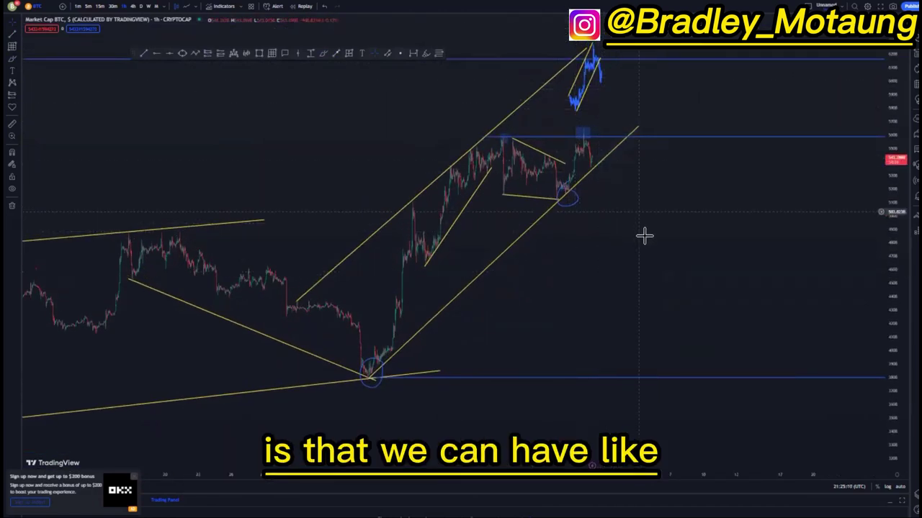
Delete the circle around the second touch on the channel's lower line.
scroll(481, 195, "up", 2)
left_click(541, 25)
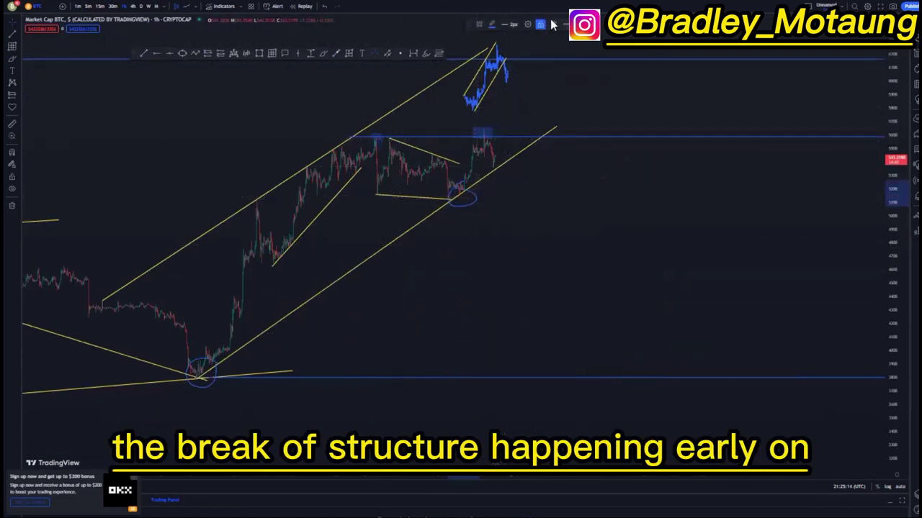
left_click(552, 24)
Circle the first and second peaks of the double top with the brush.
scroll(722, 213, "up", 5)
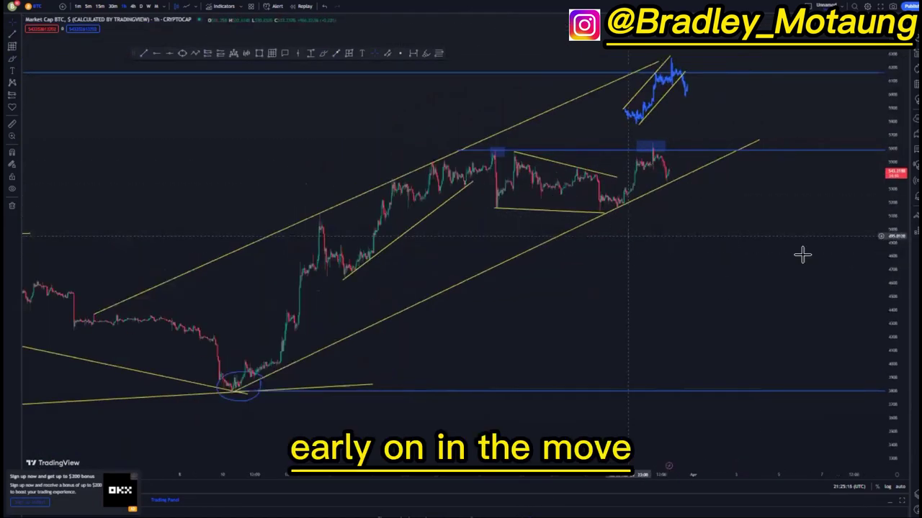
left_click_drag(667, 198, 664, 254)
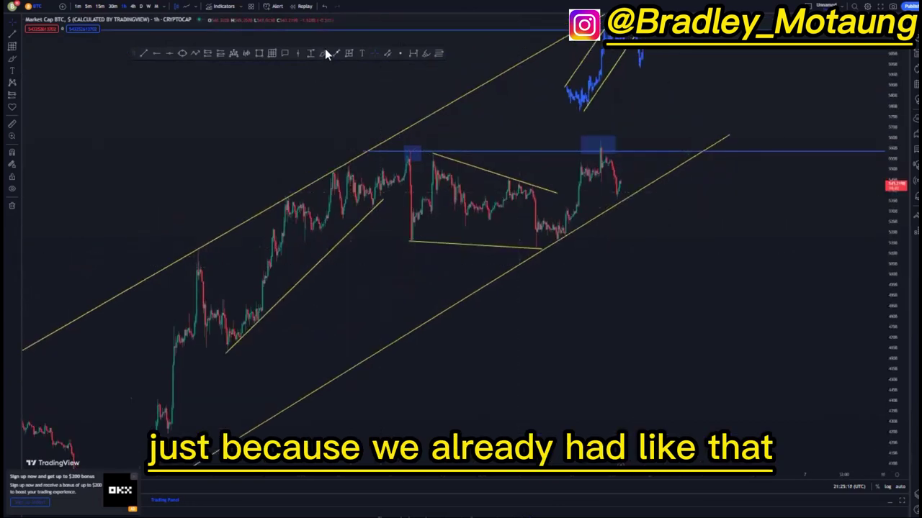
left_click_drag(401, 144, 397, 144)
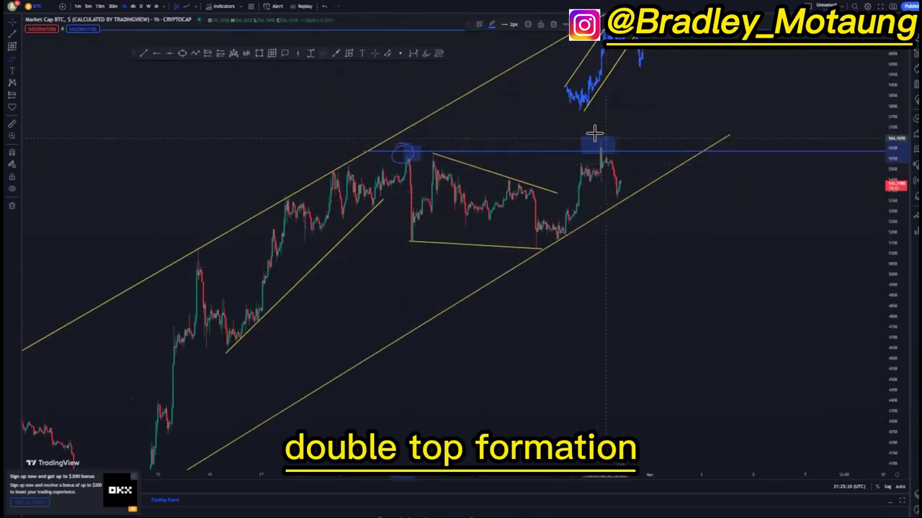
mouse_move(594, 133)
left_mouse_down()
mouse_move(590, 144)
mouse_move(611, 154)
left_mouse_up()
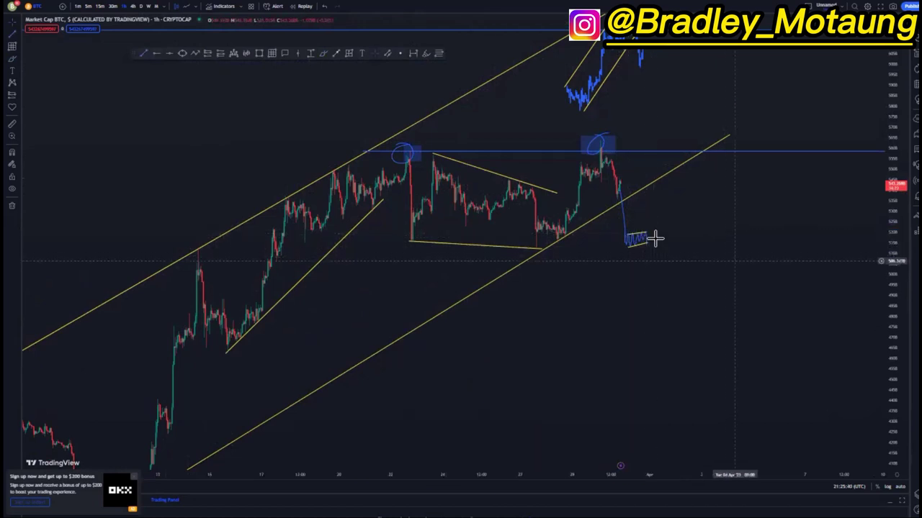
Mark the possible entry areas with the brush at the bars pattern's top and at the second peak of the double top.
scroll(835, 270, "down", 3)
left_click_drag(892, 189, 892, 299)
left_click_drag(765, 319, 678, 302)
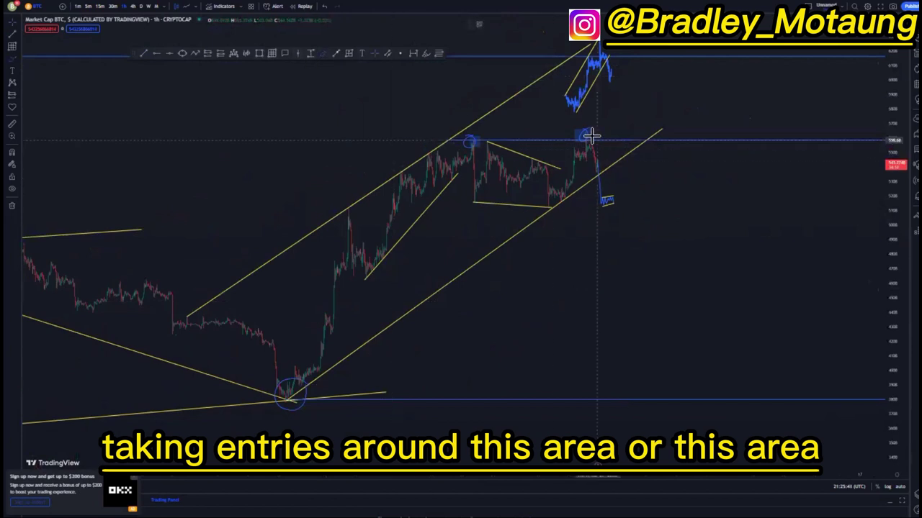
left_click(582, 142)
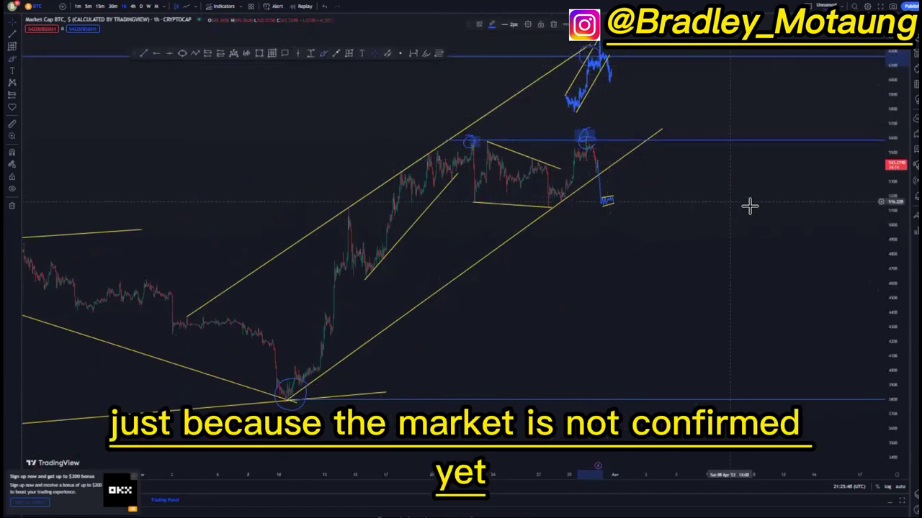
Place a short position below the projected flag, with its stop about 2.45% above entry and its target at the March low, about 25.90% below.
scroll(882, 146, "down", 2)
mouse_move(736, 201)
left_mouse_down()
mouse_move(700, 189)
mouse_move(707, 192)
left_mouse_up()
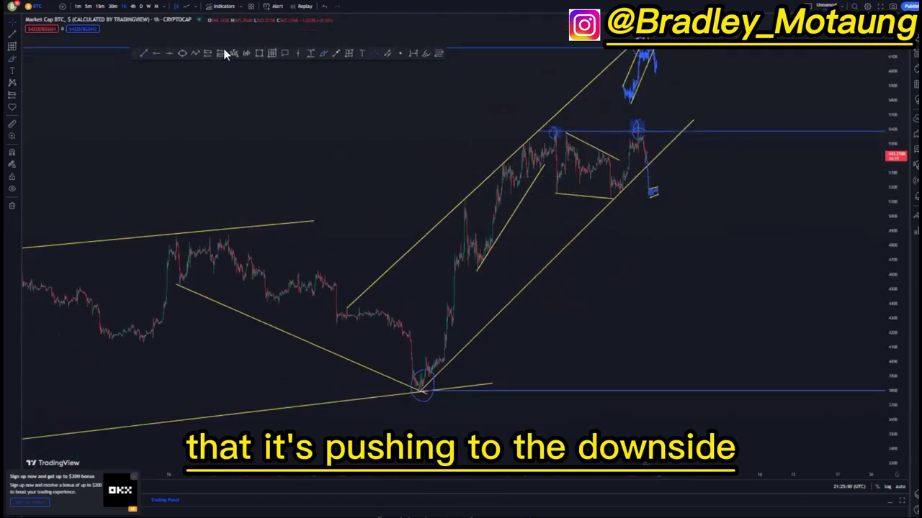
left_click(655, 195)
left_click_drag(657, 144, 657, 180)
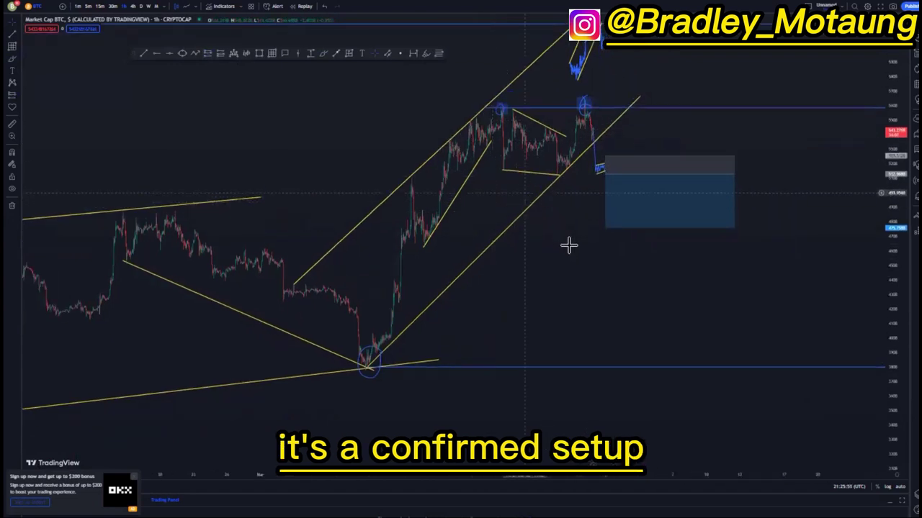
left_click_drag(602, 228, 606, 367)
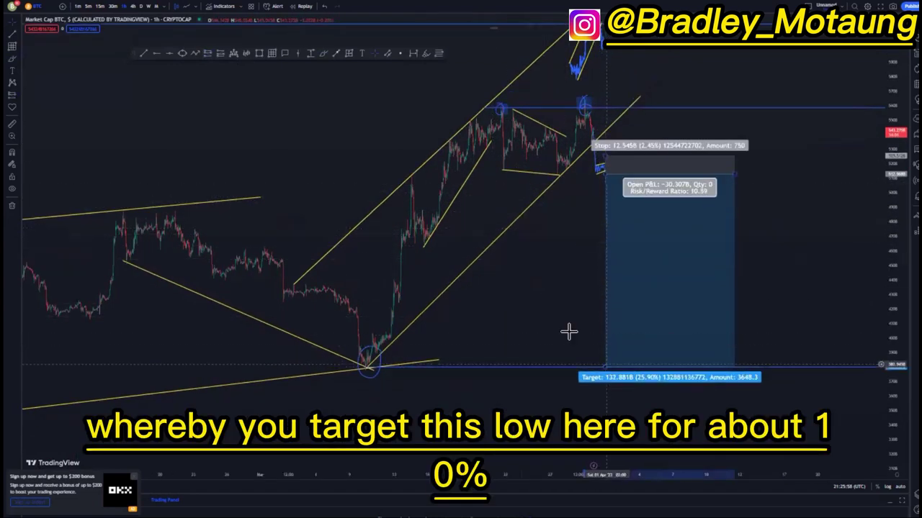
Extend the target of the short position below the flag to the lowest blue level.
left_click_drag(518, 305, 485, 287)
scroll(718, 298, "down", 3)
scroll(754, 290, "down", 5)
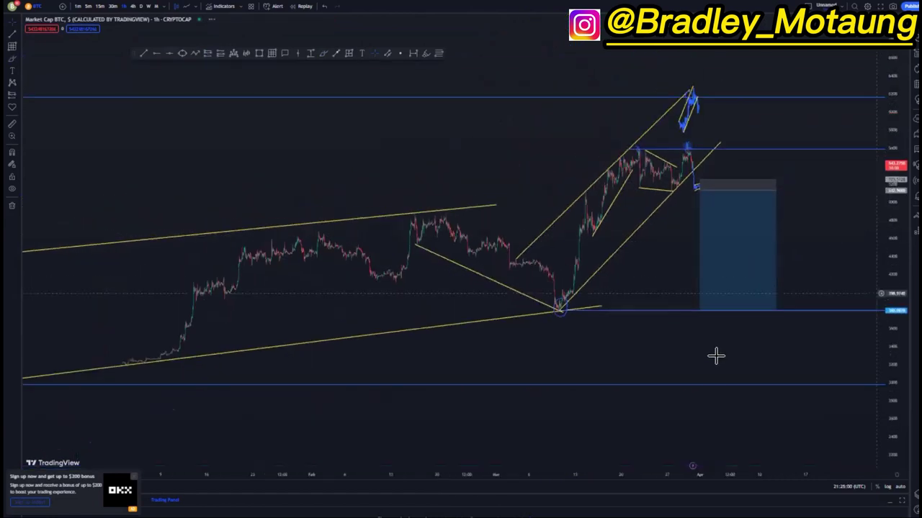
left_click_drag(684, 288, 678, 367)
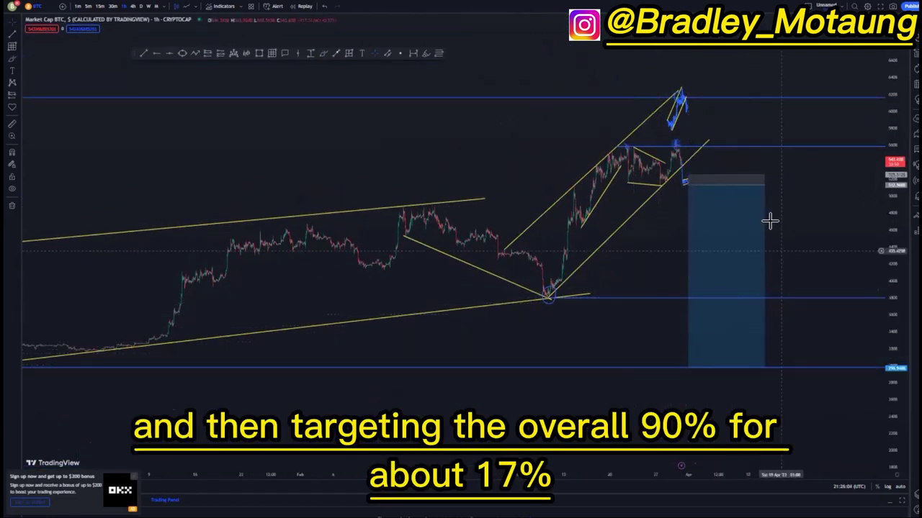
Narrow the short position below the flag by moving its far edge closer to the entry.
left_click_drag(763, 182, 756, 187)
left_click_drag(754, 241, 689, 249)
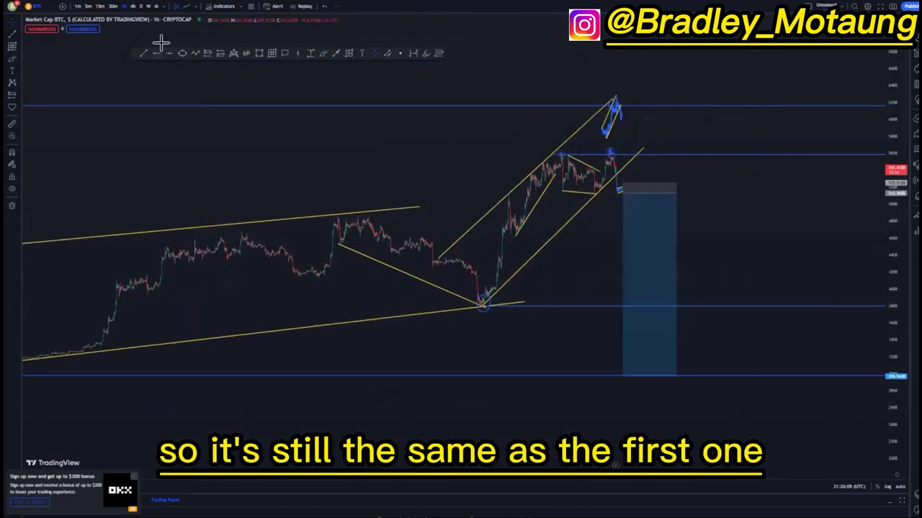
Place a short position at the structure's top with its stop about 3.31% above entry and its target at the lowest blue level, about 51.23% below.
left_click(208, 53)
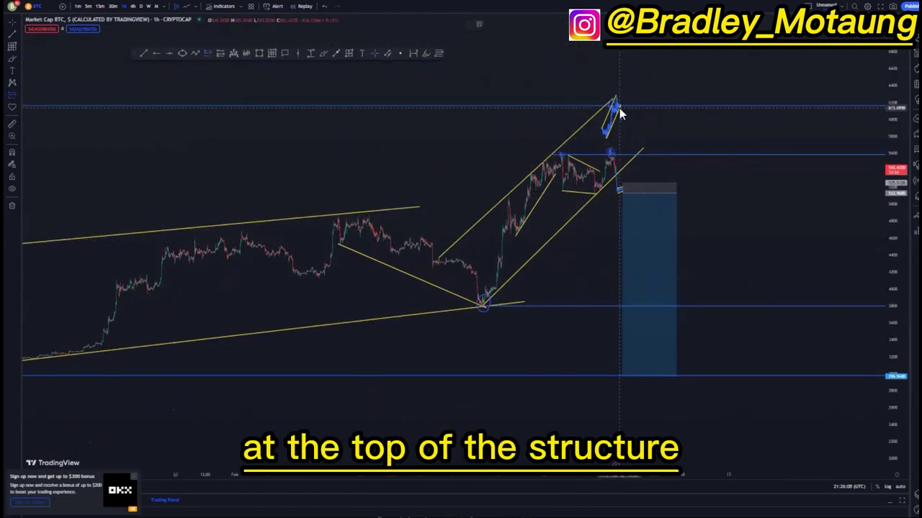
left_click(618, 106)
left_click_drag(617, 65, 618, 93)
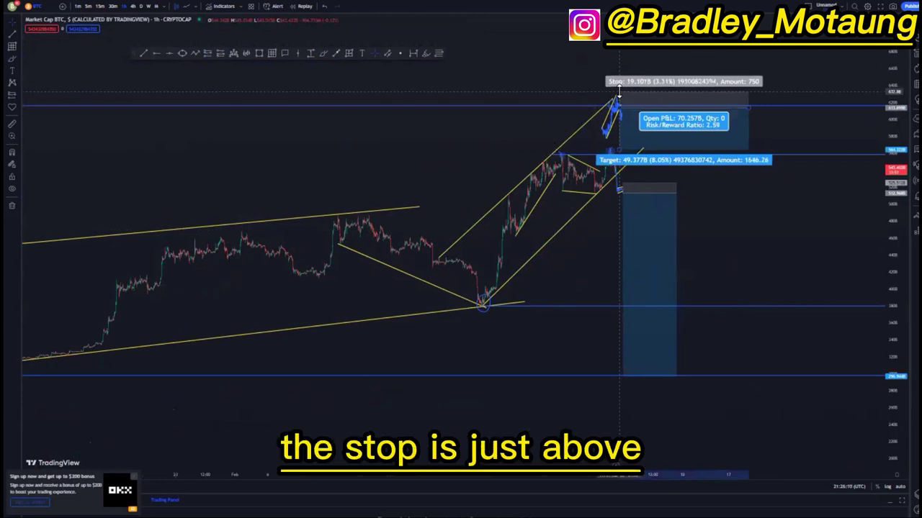
left_click_drag(620, 150, 652, 374)
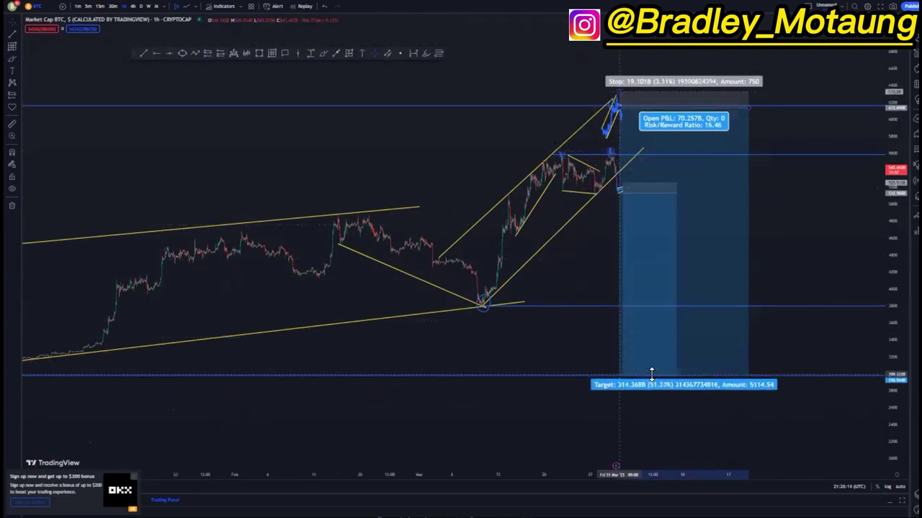
Tighten the upper short position's stop to about 2.33% and resize it to extend back in time, clear of the lower short.
left_click_drag(748, 108, 728, 108)
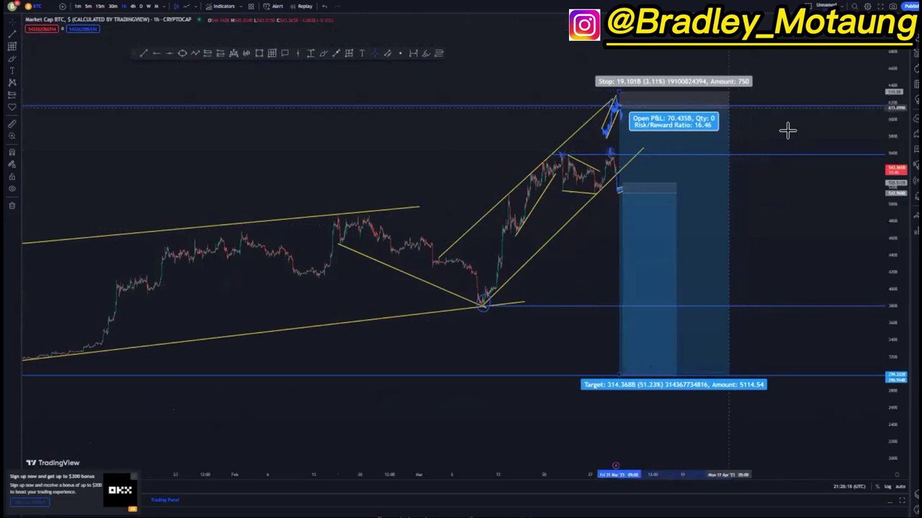
left_click_drag(618, 95, 620, 93)
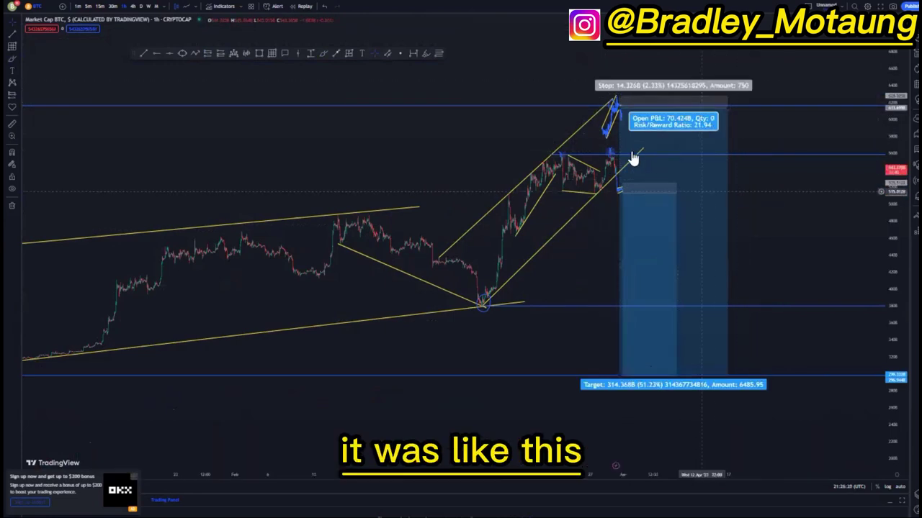
left_click_drag(771, 218, 767, 182)
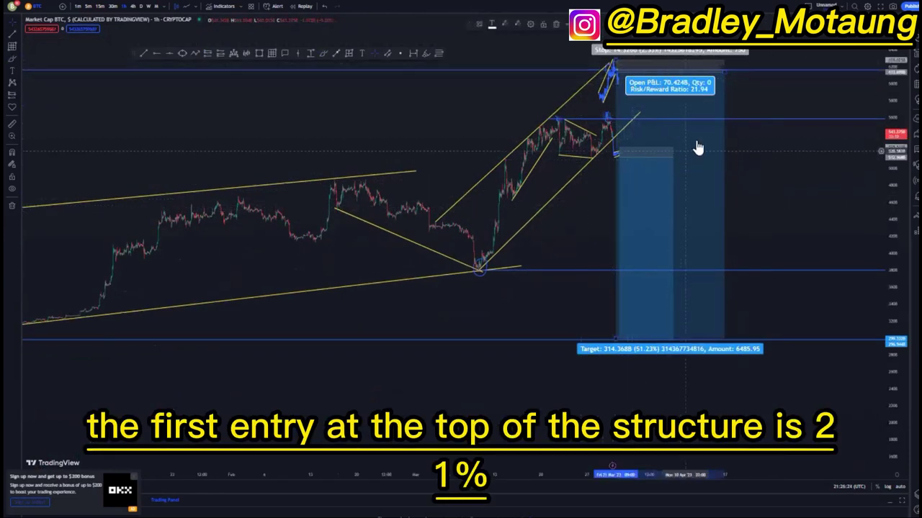
left_click_drag(722, 83, 573, 83)
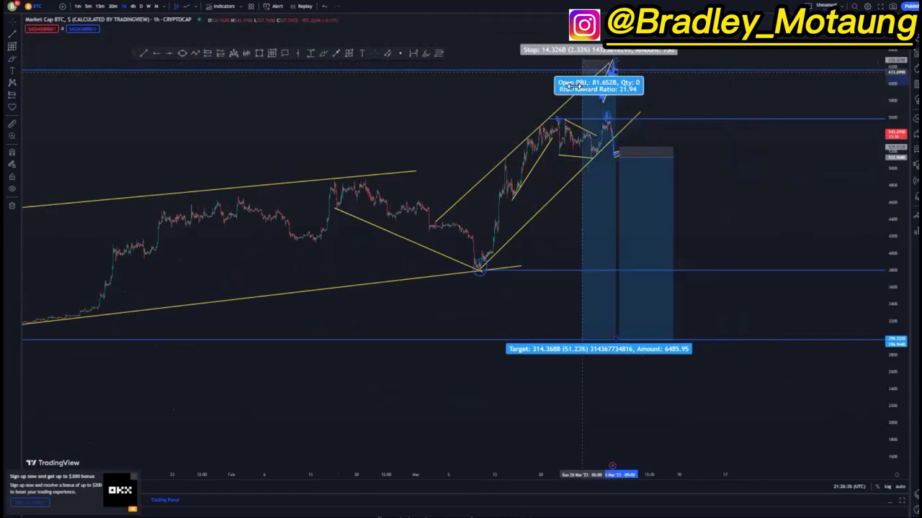
left_click(663, 172)
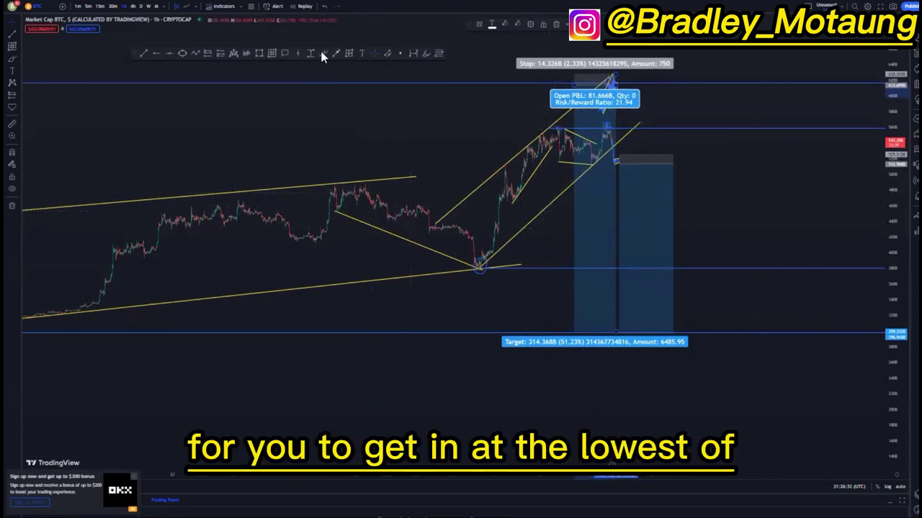
Circle the confirmed entry at the lower flag and the entry at the top of the structure with the brush.
left_click(322, 54)
left_click(626, 159)
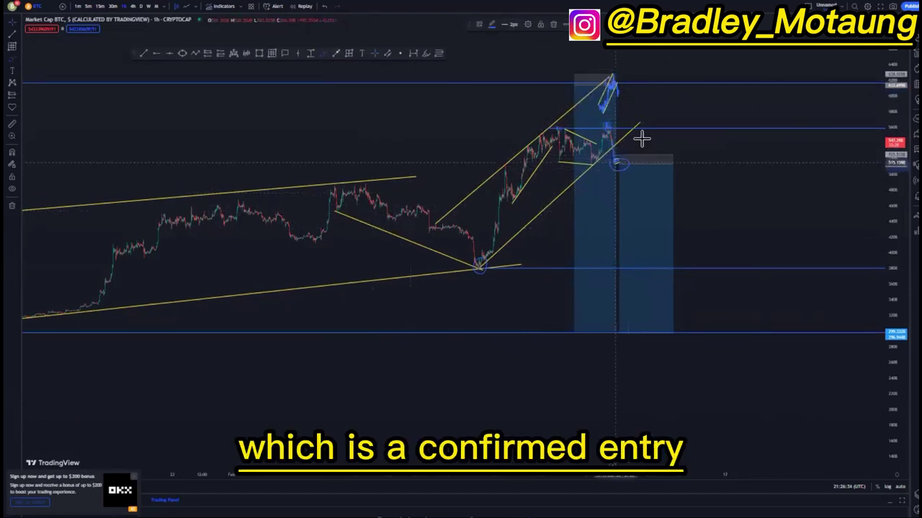
mouse_move(612, 76)
left_mouse_down()
mouse_move(633, 85)
mouse_move(616, 93)
left_mouse_up()
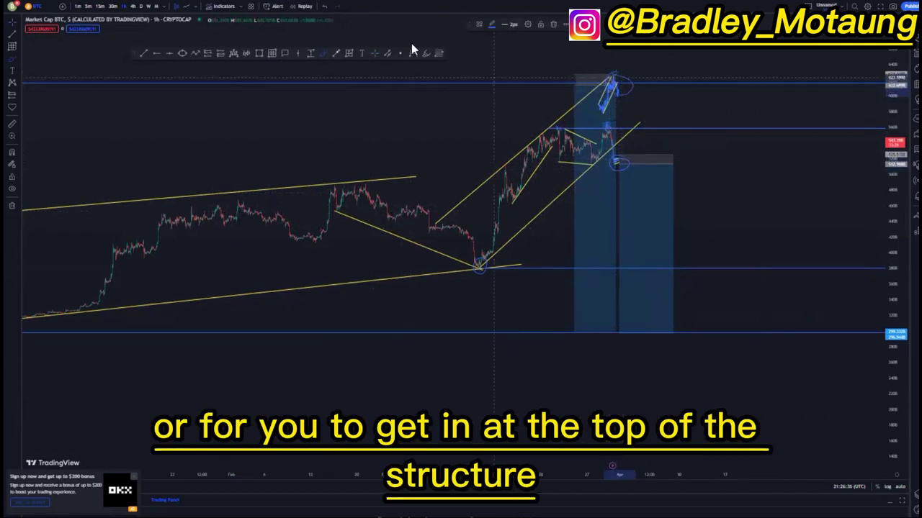
left_click(377, 54)
Place a green check mark icon just above the circled entry at the top of the structure.
scroll(613, 150, "down", 5)
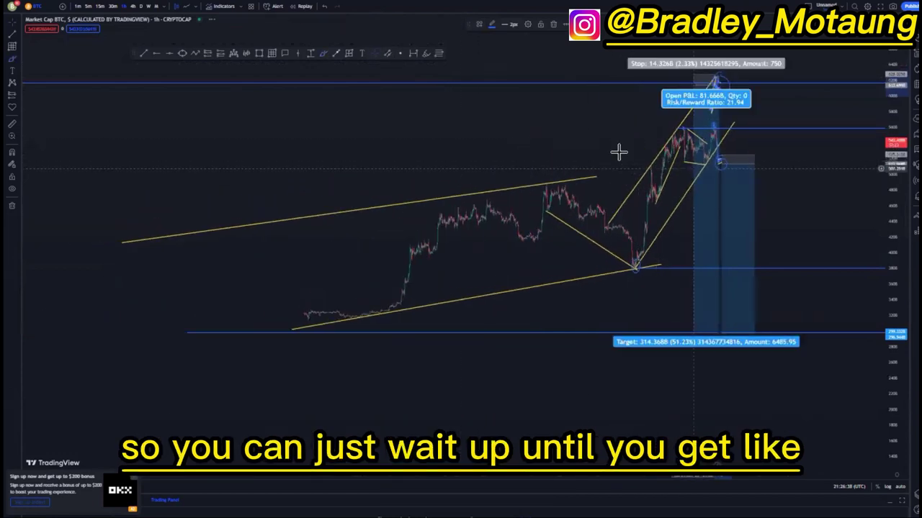
scroll(641, 180, "up", 6)
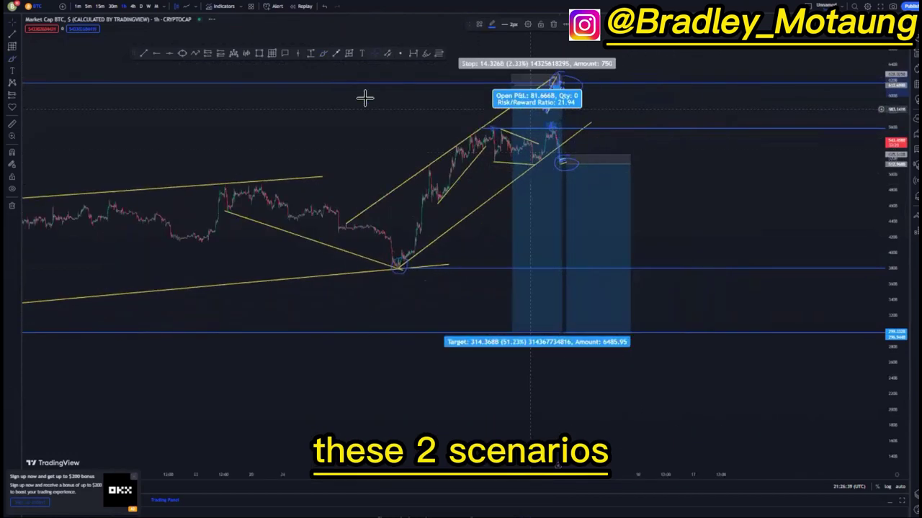
left_click(325, 55)
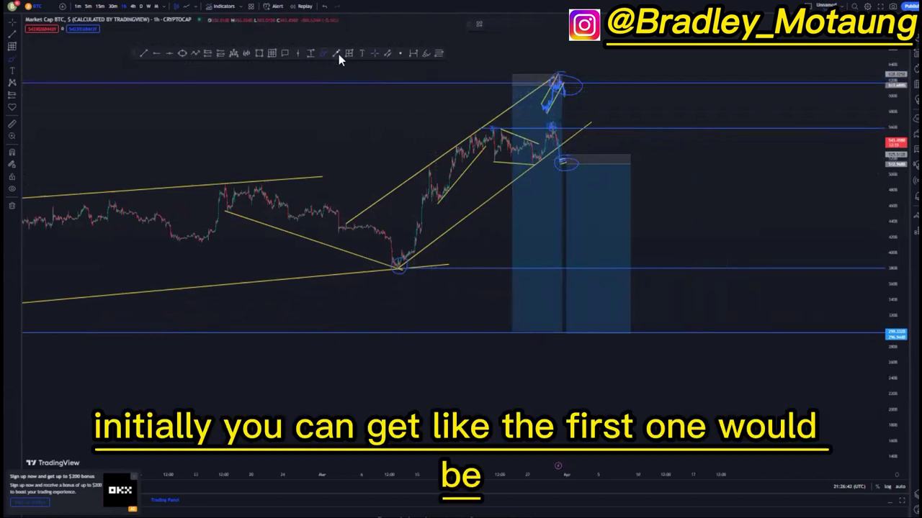
left_click(18, 74)
left_click(12, 106)
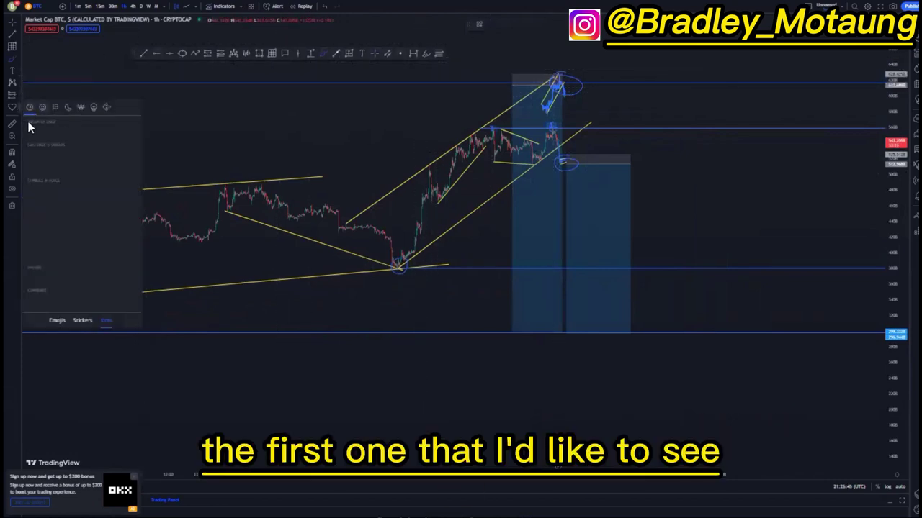
left_click(44, 135)
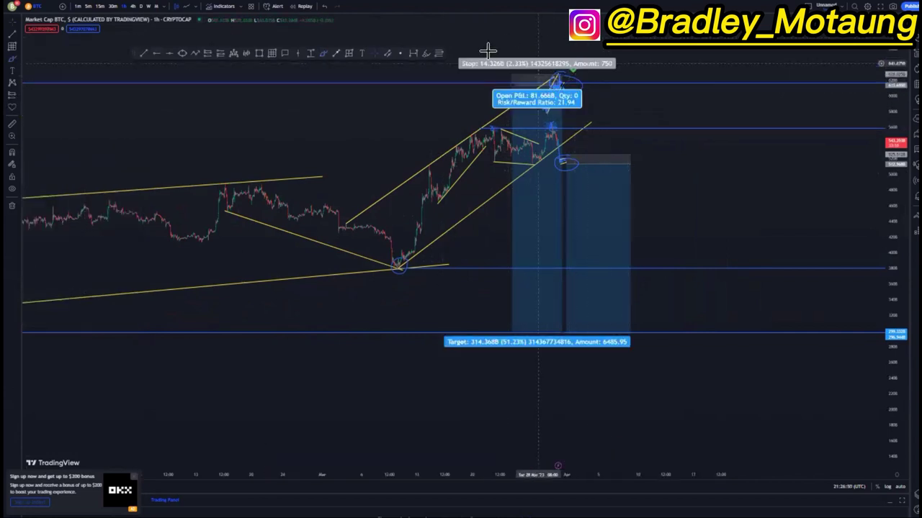
Place a second green check mark icon just above the circled entry at the lower flag.
left_click_drag(392, 123, 365, 123)
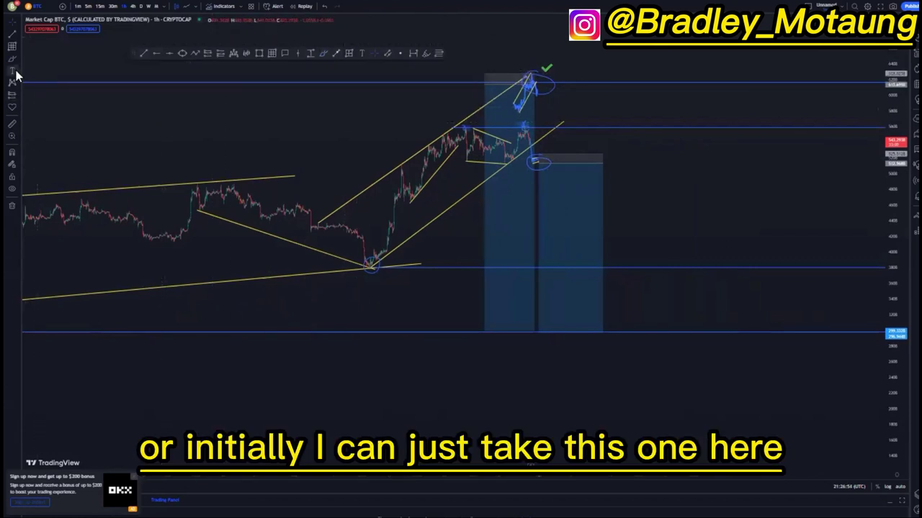
left_click(18, 101)
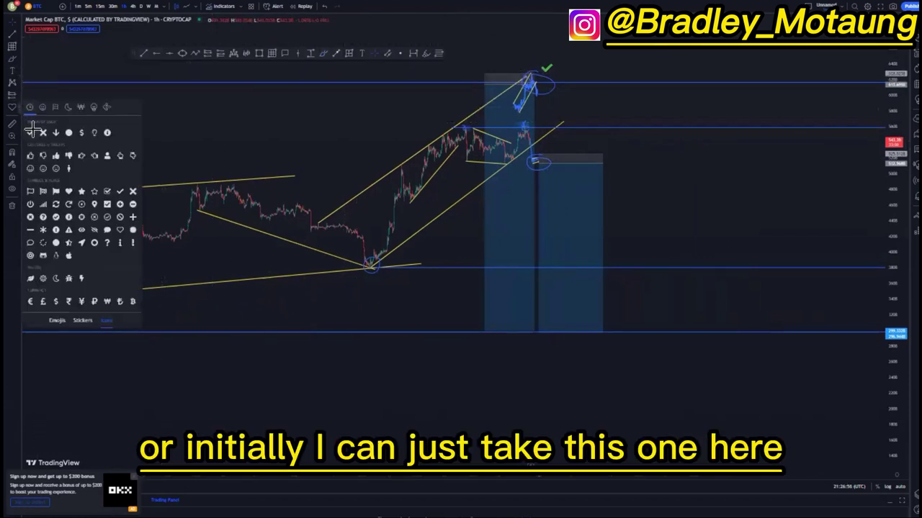
left_click(32, 130)
left_click(545, 147)
Circle the double-top area and the check mark at the lower entry with the brush.
left_click_drag(377, 136, 315, 143)
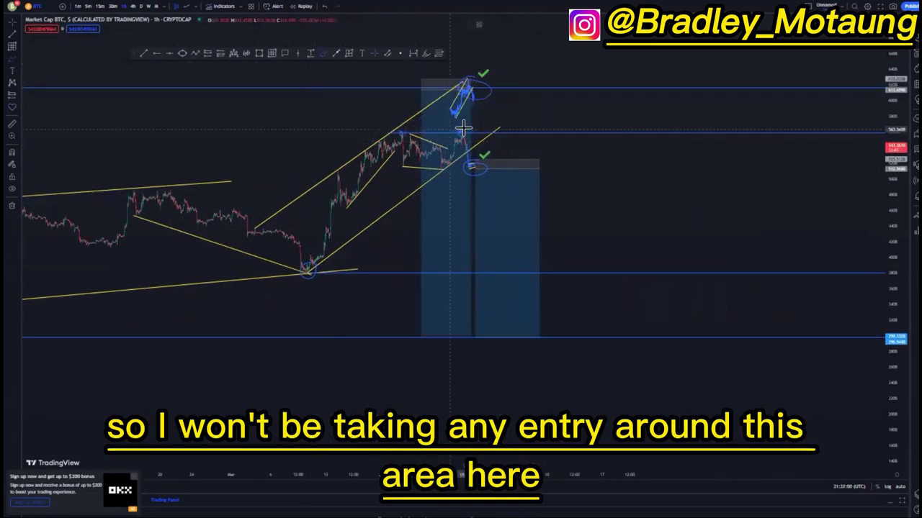
mouse_move(466, 129)
left_mouse_down()
mouse_move(384, 126)
mouse_move(473, 137)
left_mouse_up()
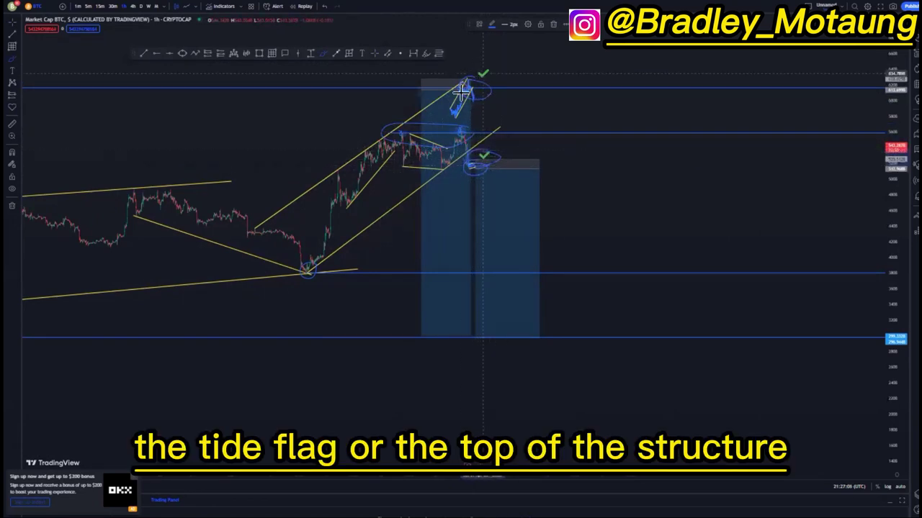
scroll(651, 152, "down", 4)
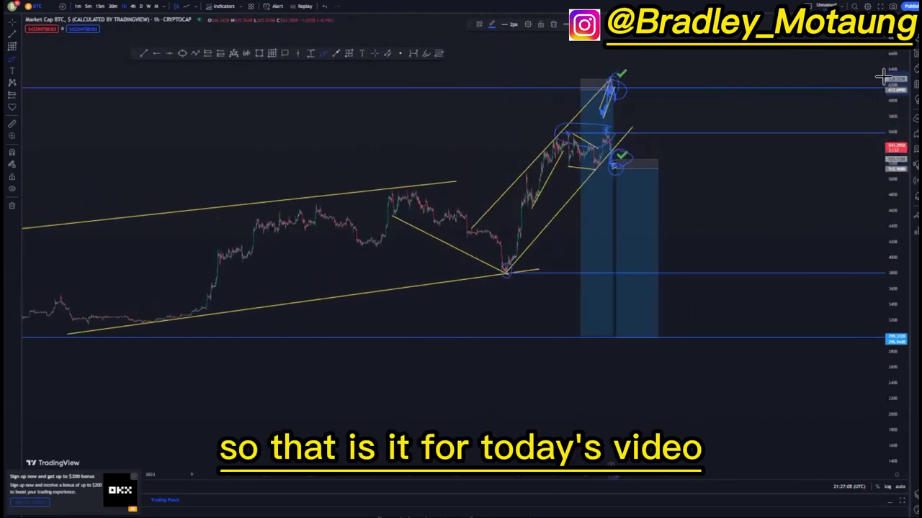
Undo the entry circles and check marks, and the backward resize of the upper short position.
left_click(324, 6)
left_click(324, 6)
left_click(324, 7)
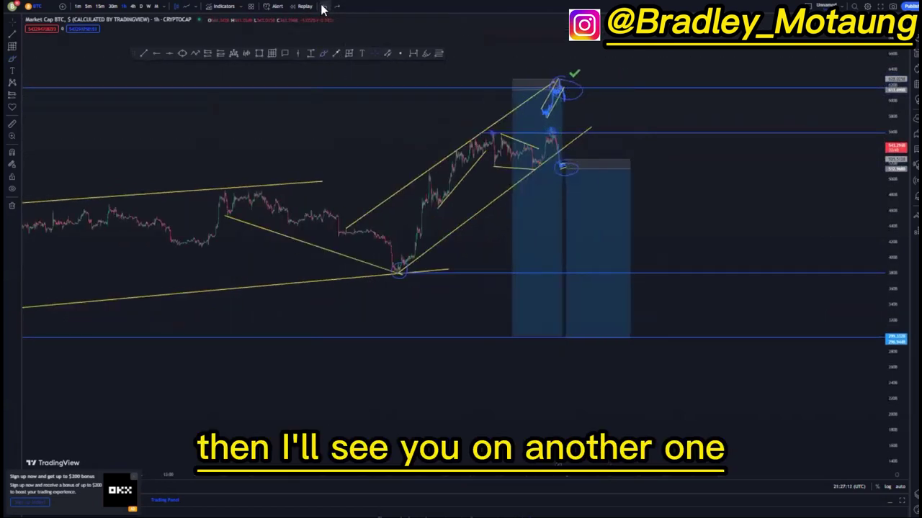
left_click(322, 7)
left_click(322, 7)
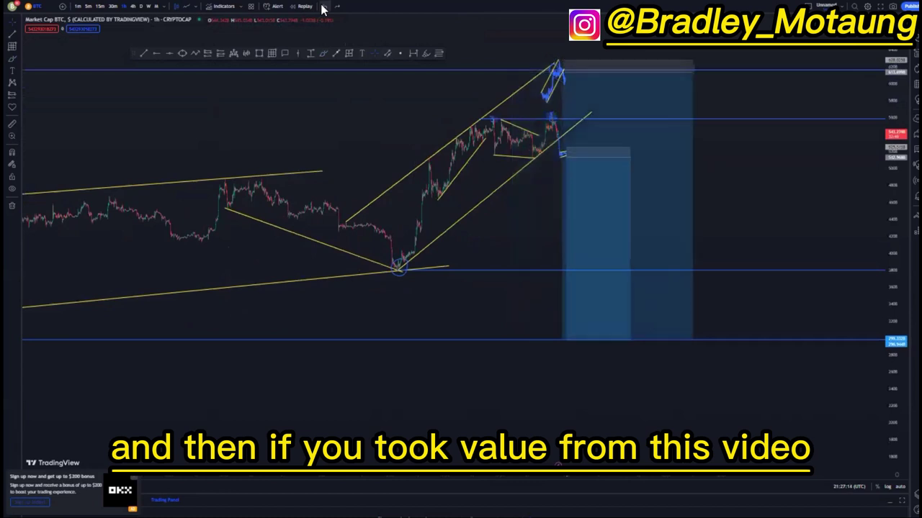
Undo the upper short position's tightened stop, reduced width and target extension.
left_click(322, 7)
left_click(322, 7)
left_click(322, 8)
left_click(322, 7)
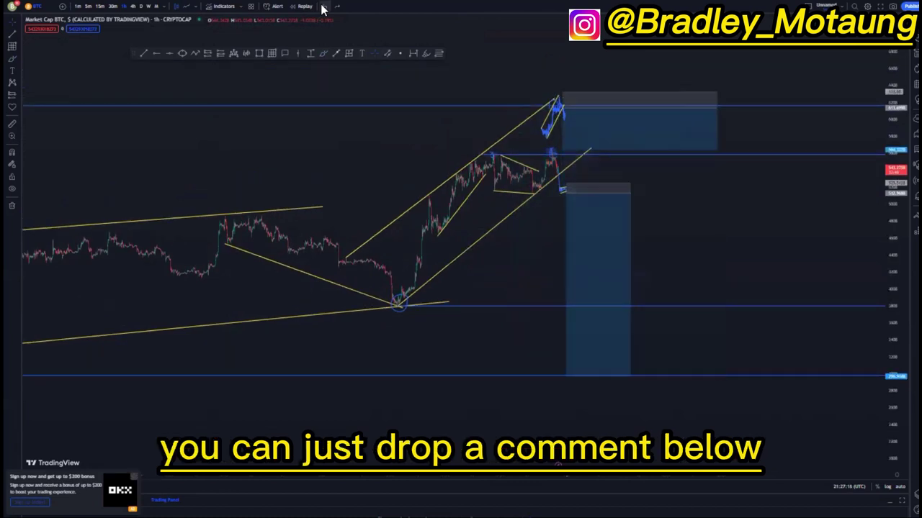
Undo the placement of the upper short position and the width and target changes of the lower one.
left_click(322, 7)
left_click(322, 7)
left_click(323, 8)
left_click(325, 8)
left_click(327, 10)
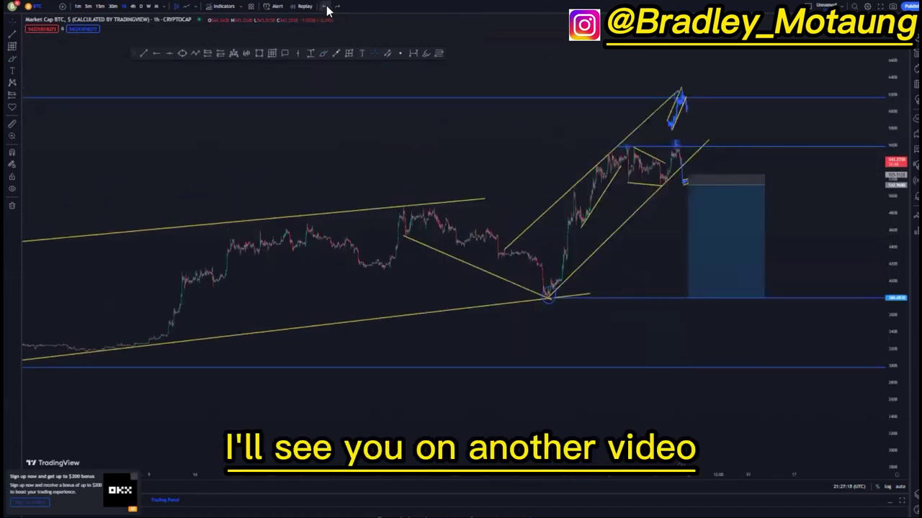